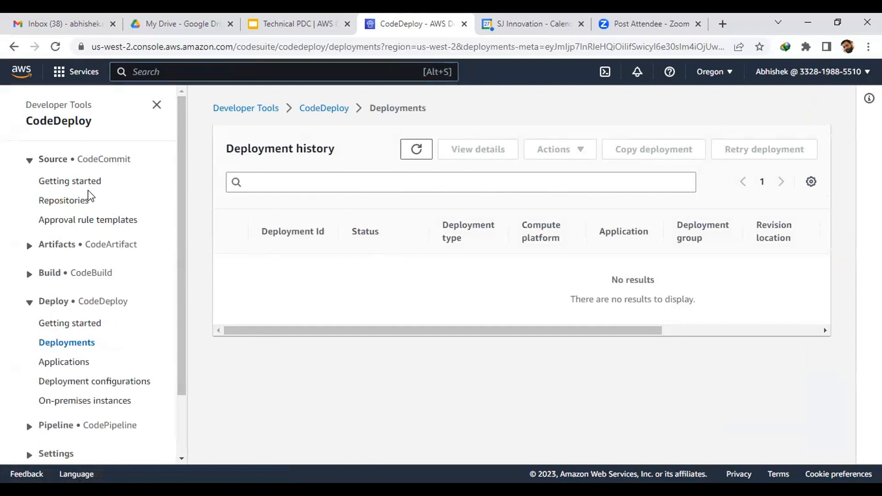
Step: Create a CodeCommit repository named 'Test' with the description 'test'
click(73, 200)
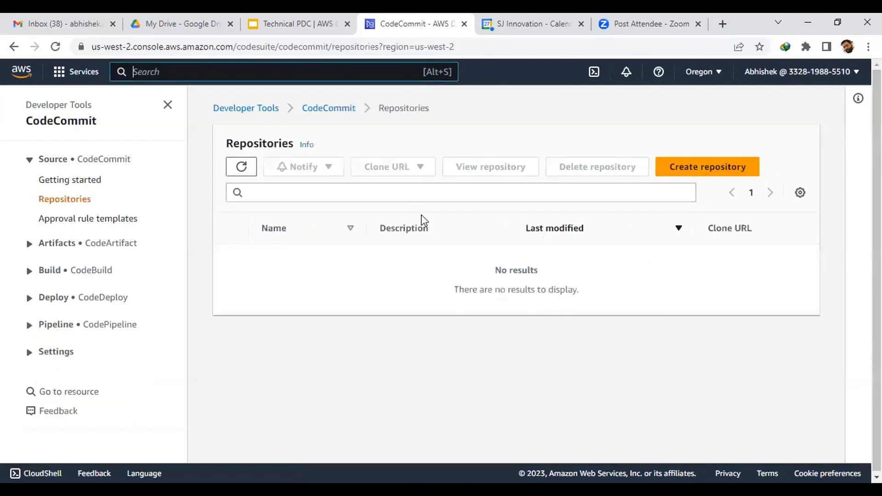
click(685, 172)
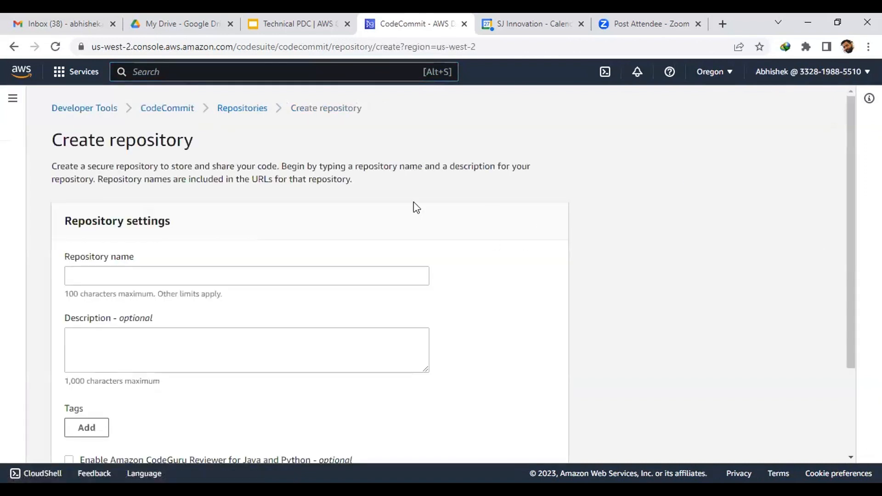
scroll(350, 251, down, 3)
scroll(315, 239, up, 2)
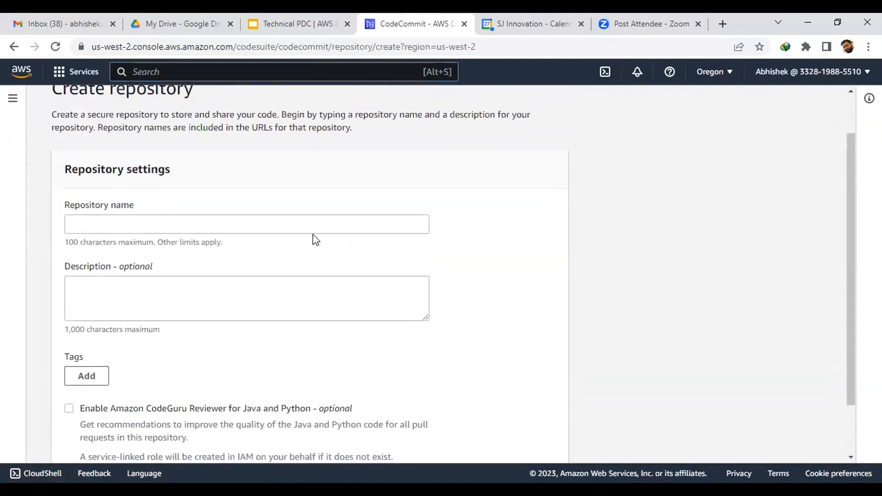
click(231, 223)
click(161, 276)
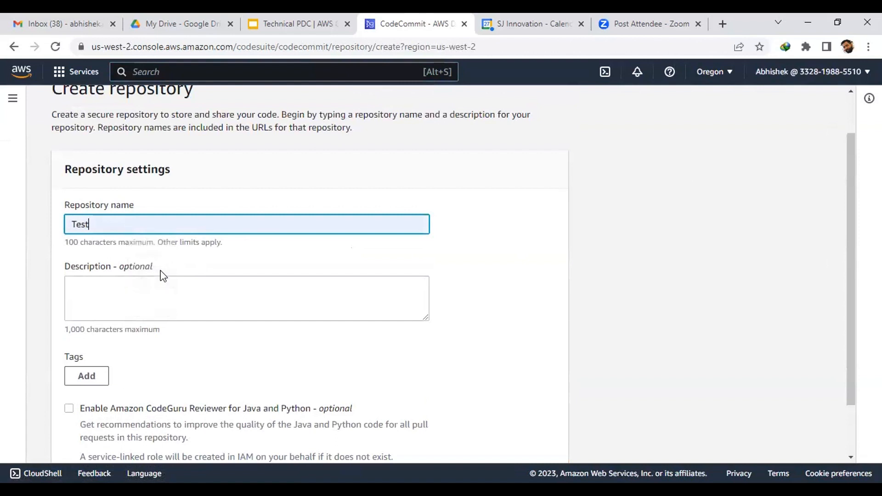
click(174, 299)
text(t)
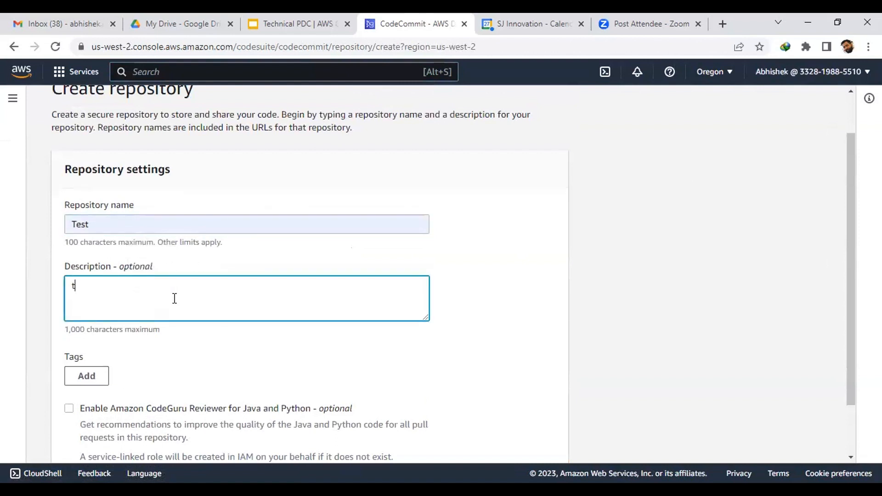
text(est)
scroll(174, 298, down, 2)
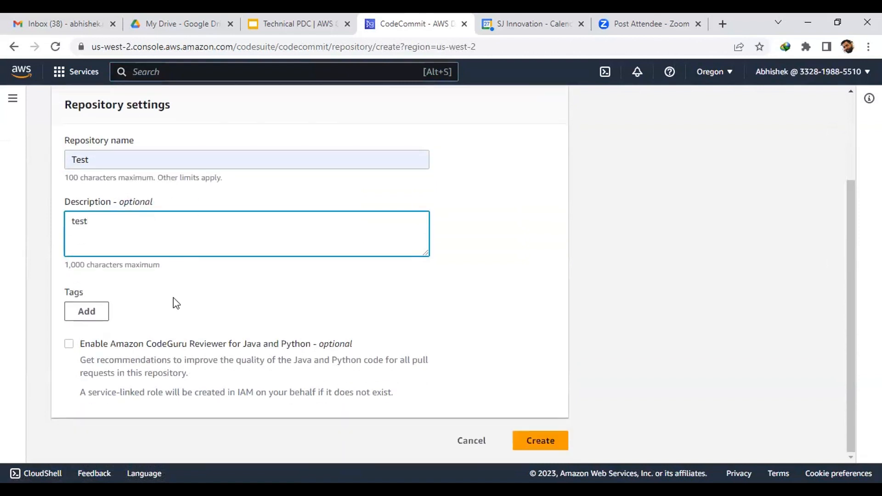
click(533, 442)
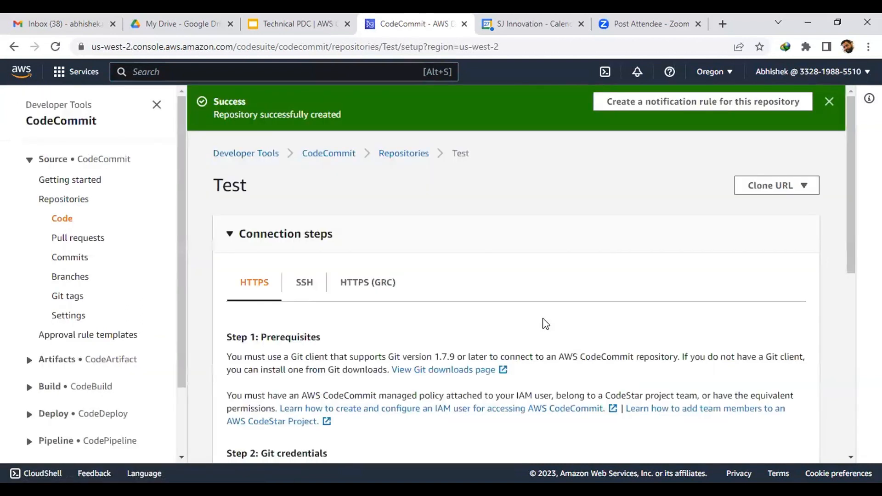
Step: Create a new file named test.html with the content 'test' in the Test repository
scroll(542, 322, down, 2)
scroll(542, 322, up, 2)
scroll(333, 260, down, 7)
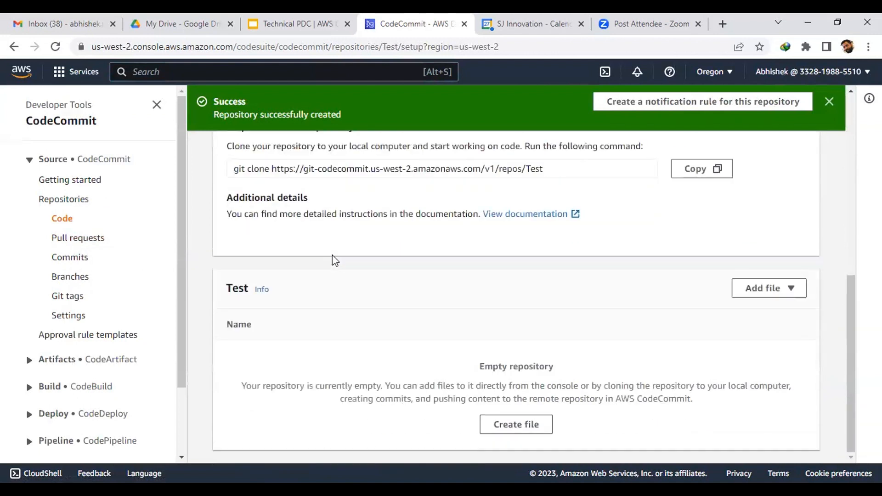
click(754, 289)
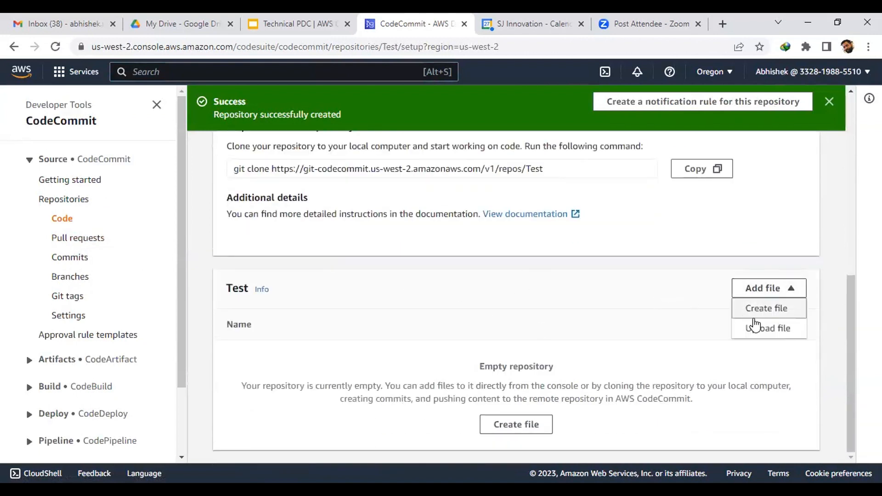
click(762, 309)
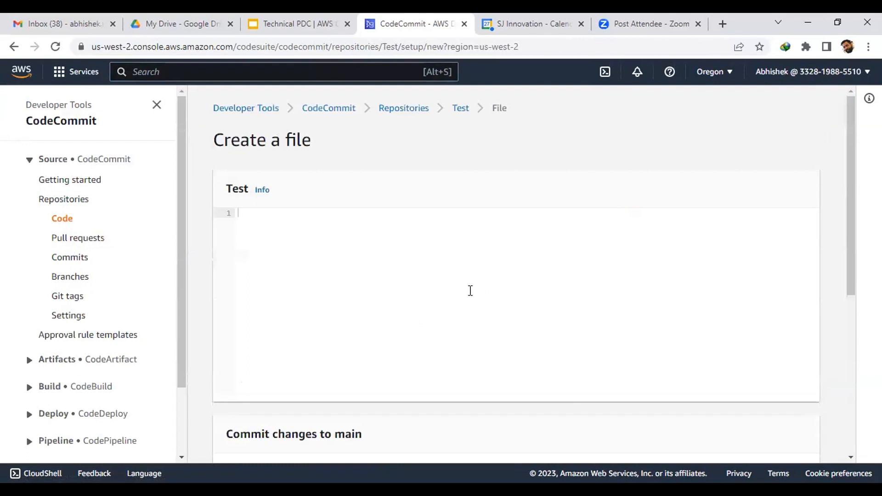
text(test)
scroll(470, 291, down, 5)
click(327, 242)
text(test.html)
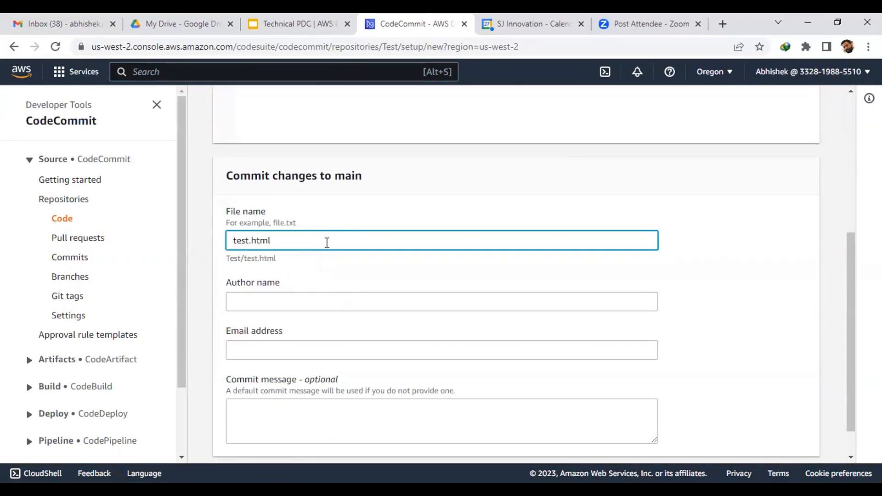
Step: Enter the author's name, e-mail and commit message 'test', then commit to main
scroll(324, 248, down, 1)
click(321, 257)
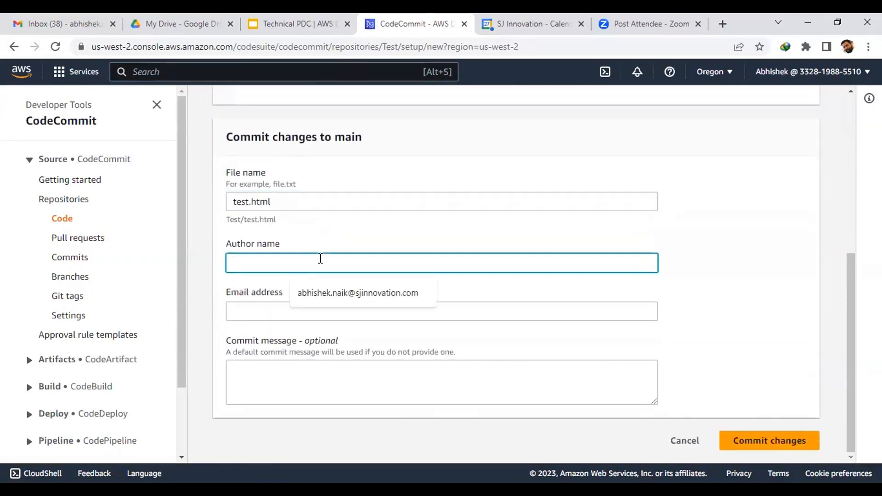
text(abhishek)
click(279, 305)
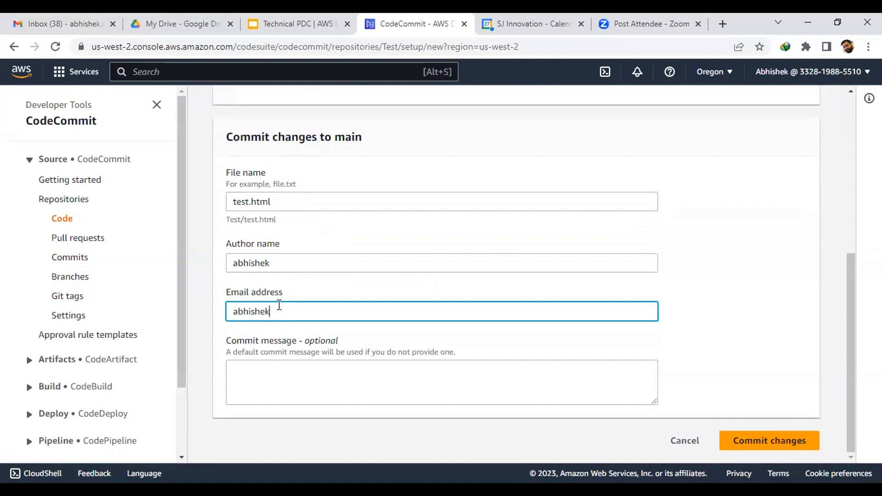
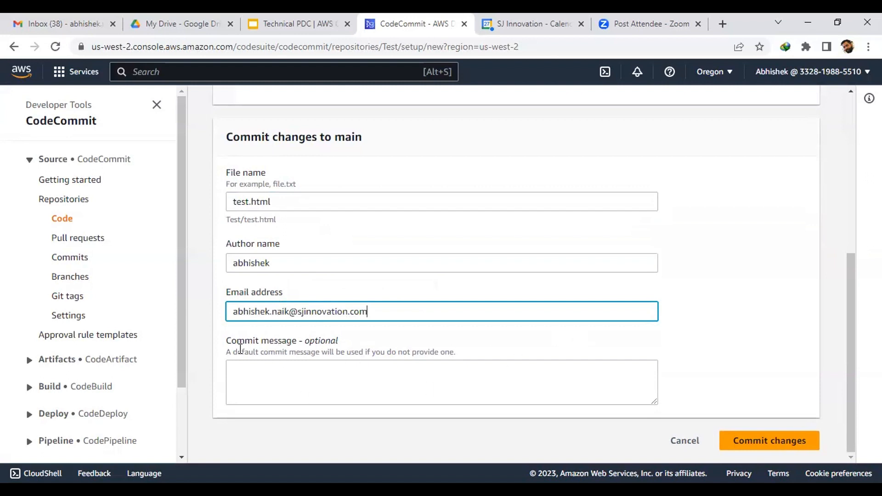
click(278, 374)
text(test)
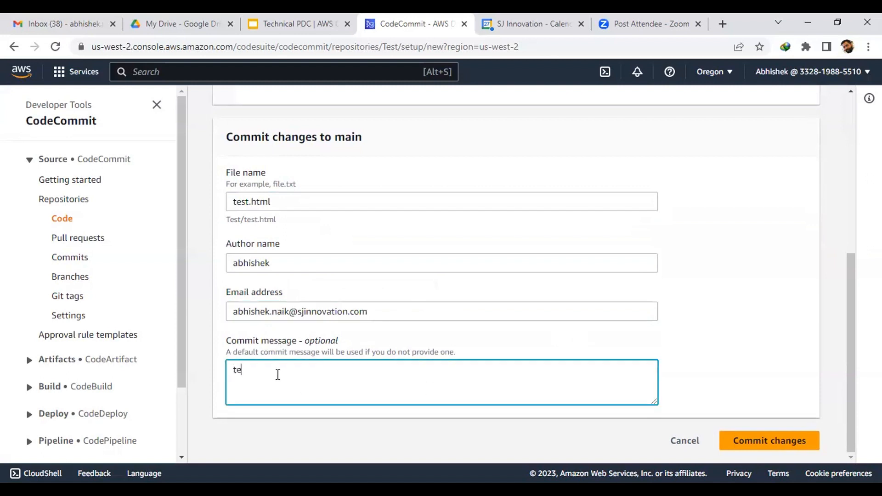
click(749, 440)
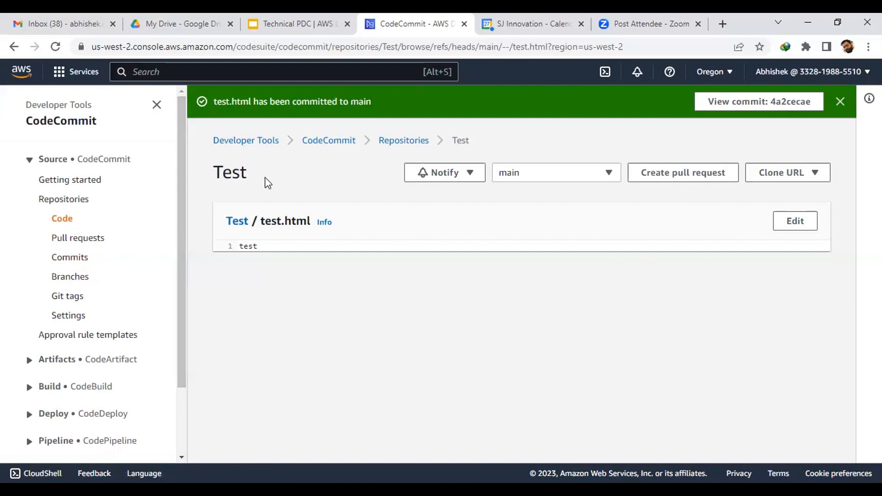
Step: Check the Test repository's branches, confirming main is the only one and creating none
drag(239, 172, 193, 172)
click(533, 173)
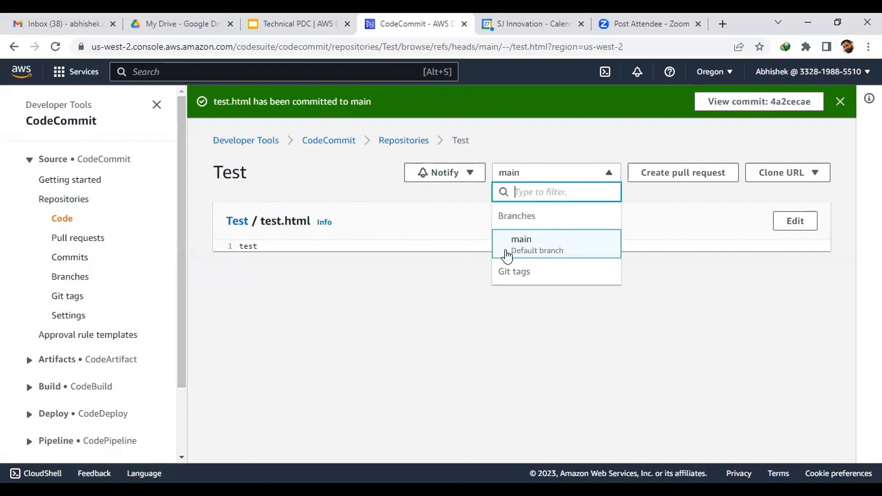
click(357, 254)
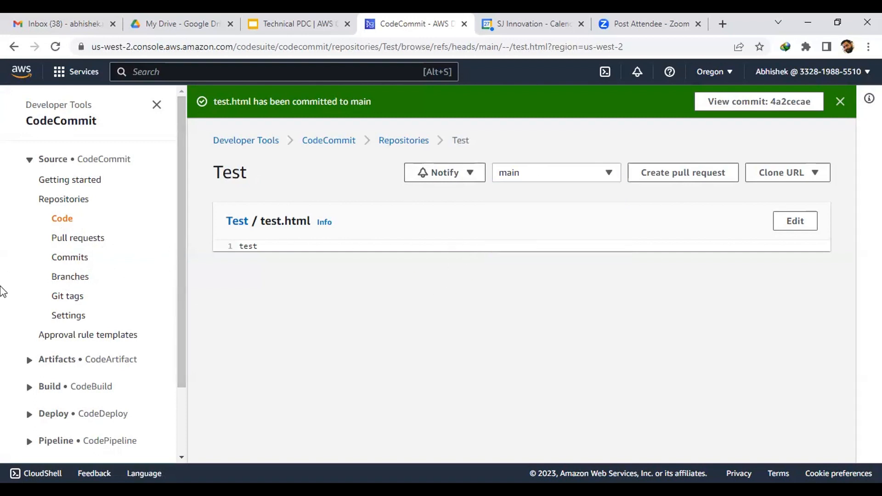
click(64, 278)
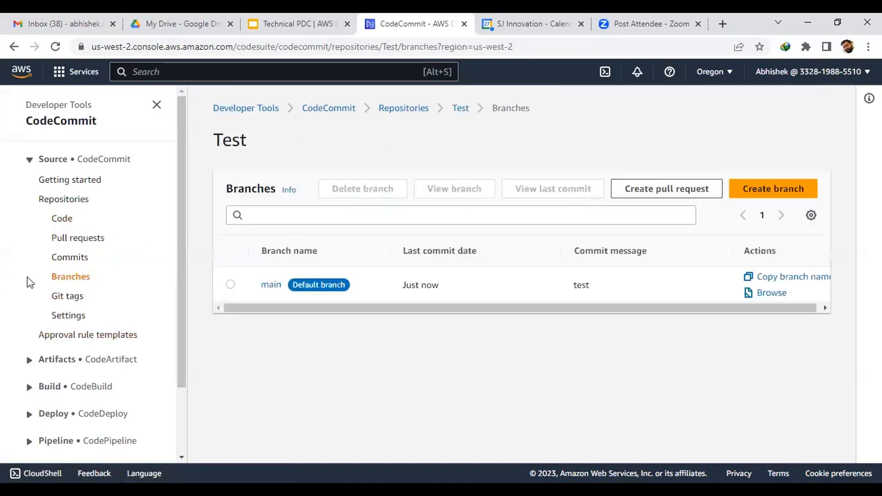
click(761, 189)
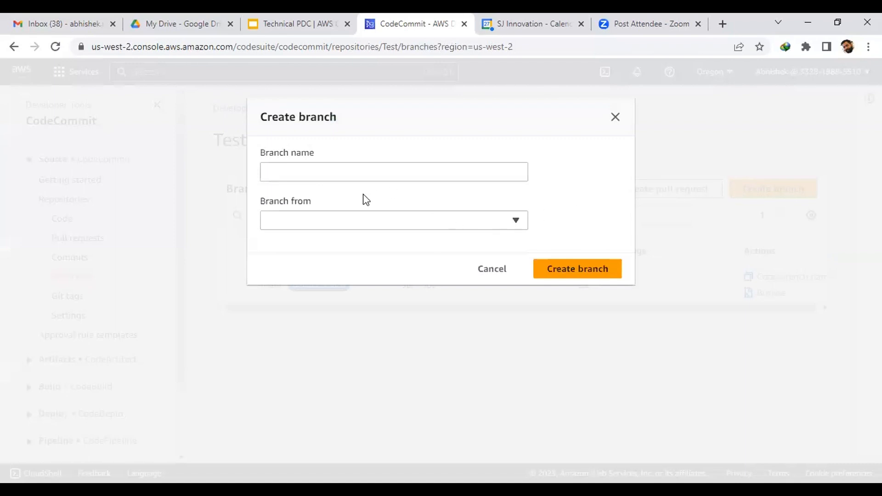
click(615, 119)
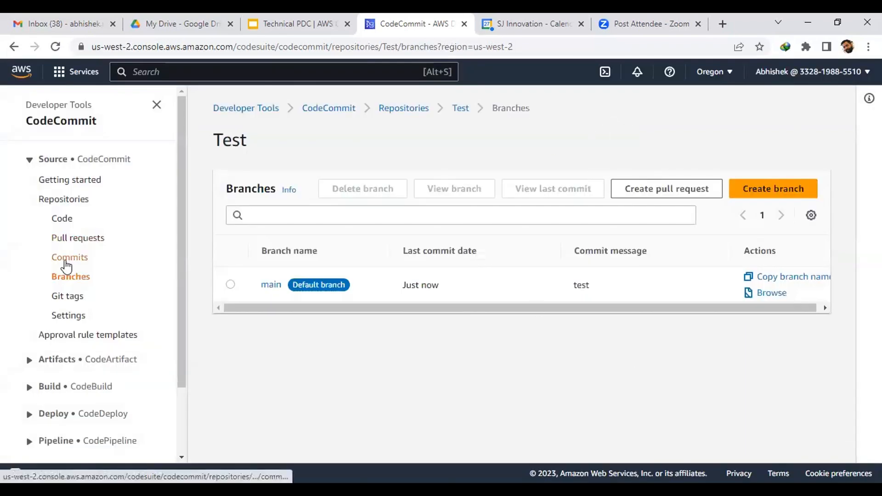
Step: Return to the Test repository's code view listing test.html
click(60, 219)
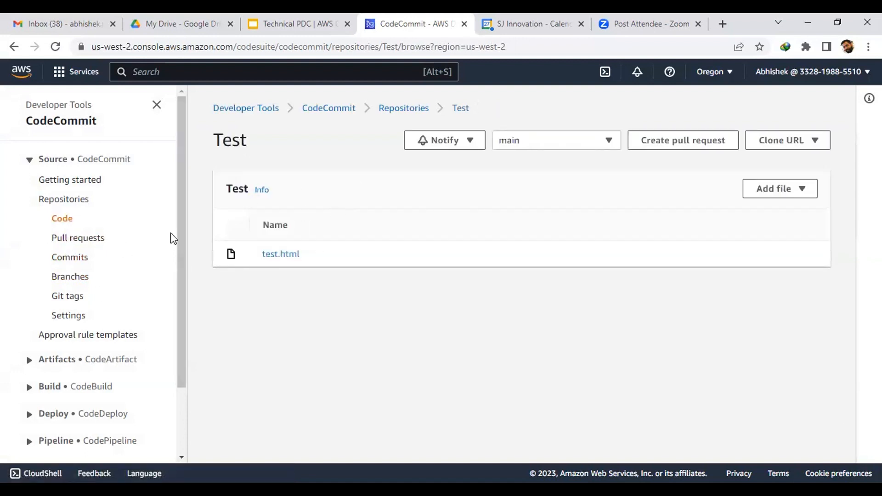
scroll(170, 233, down, 2)
click(92, 304)
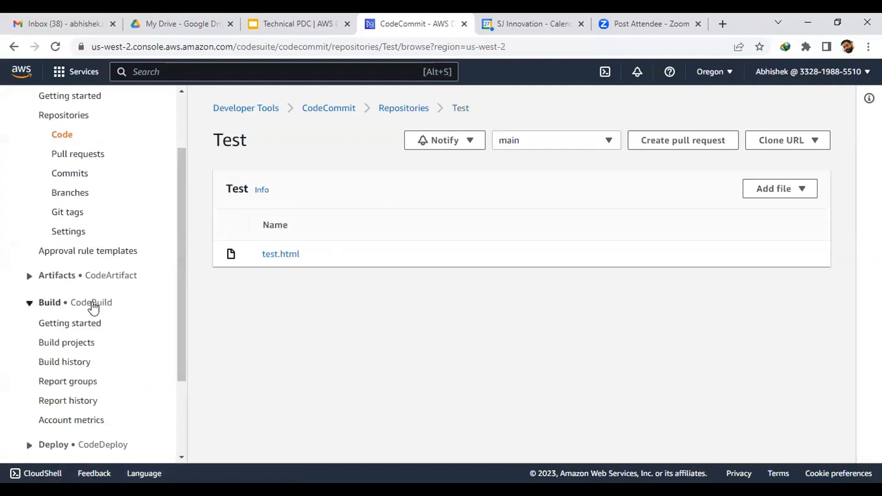
scroll(84, 274, down, 3)
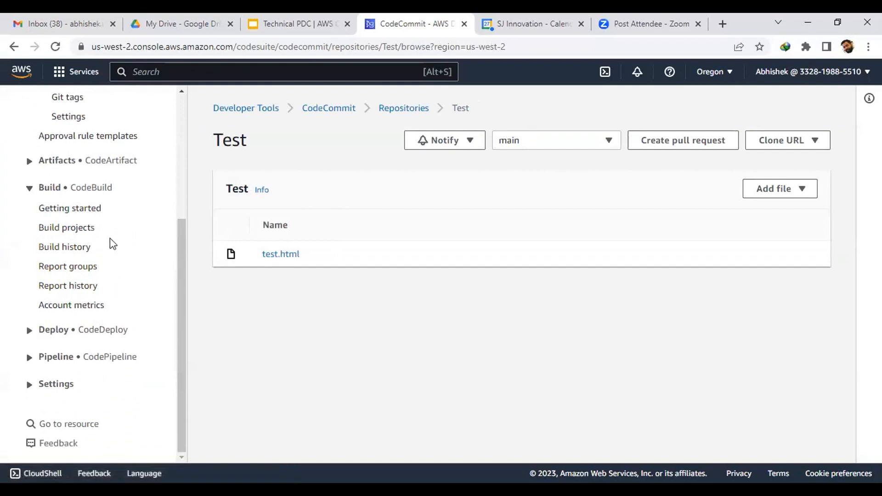
Step: Start a new CodeBuild project named 'test'
click(84, 233)
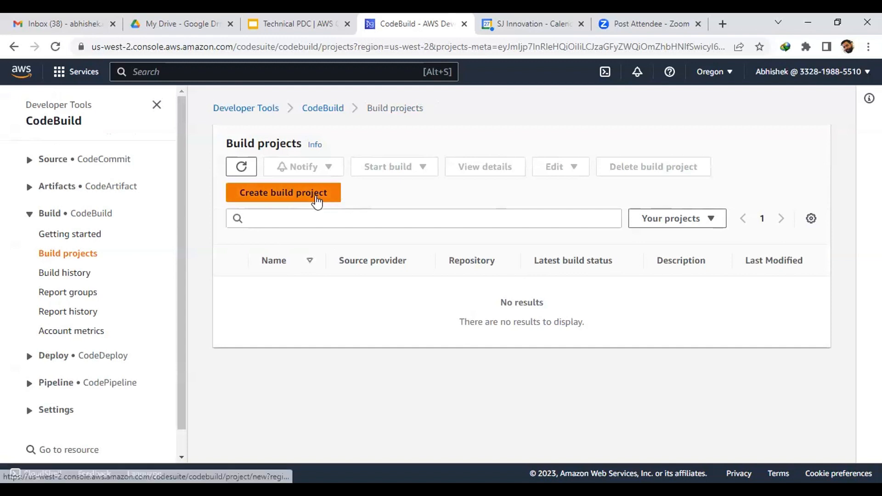
click(334, 195)
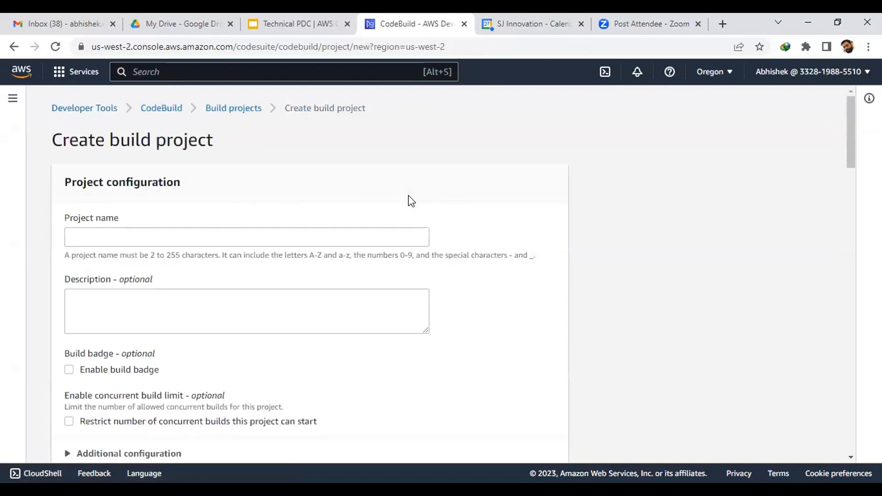
scroll(411, 201, down, 1)
click(345, 174)
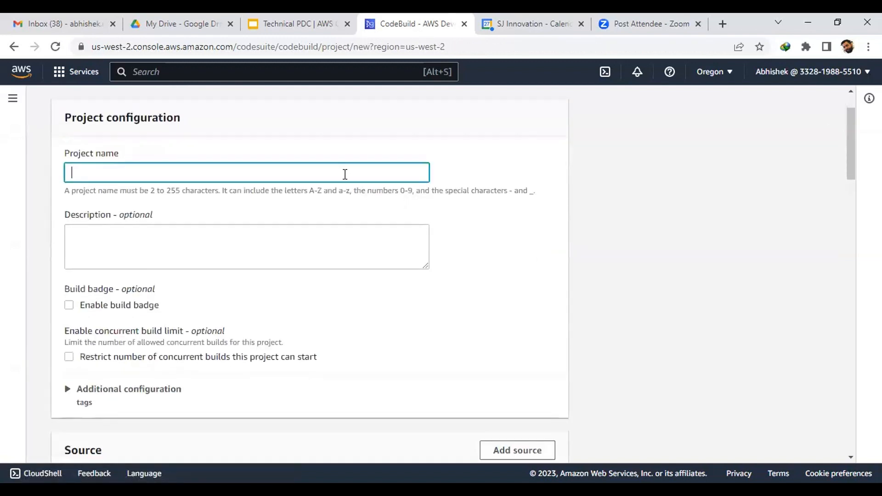
text(test)
scroll(345, 174, down, 1)
click(286, 176)
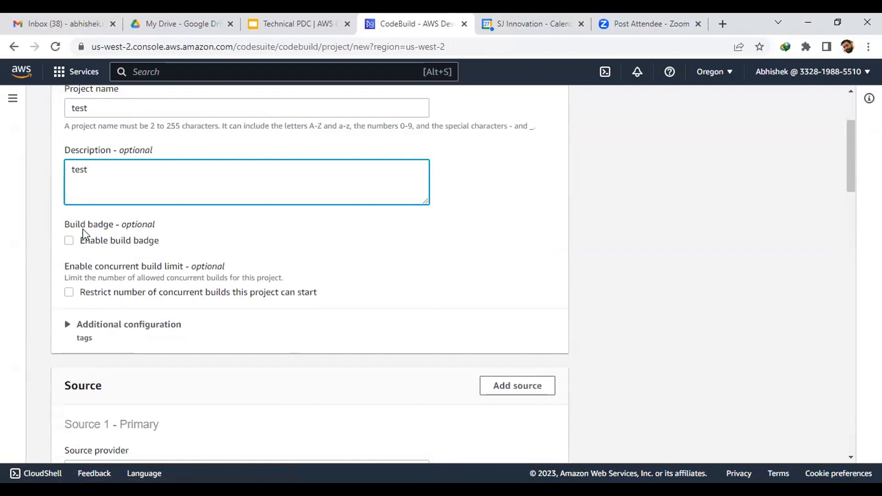
scroll(710, 259, down, 4)
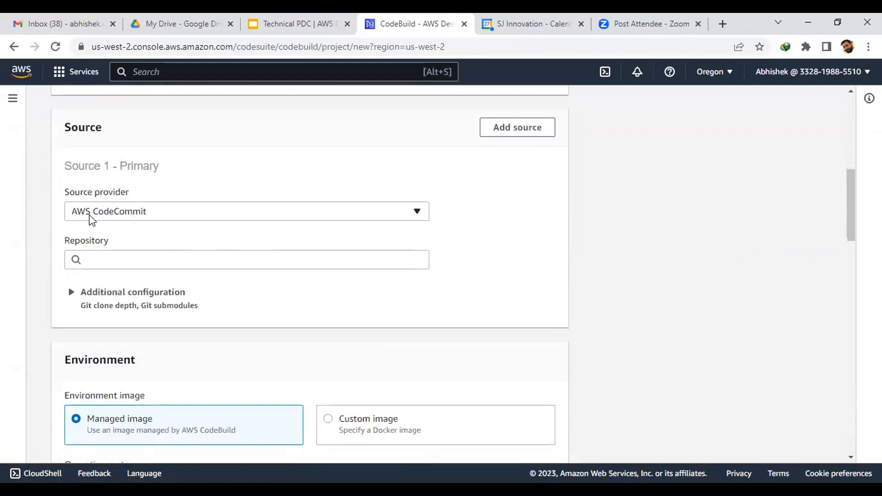
Step: Set the source provider to AWS CodeCommit with the Test repository
click(89, 214)
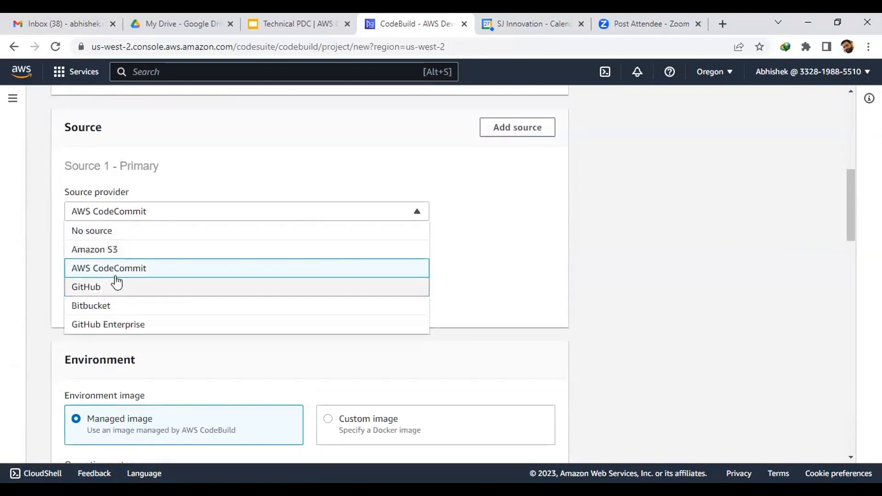
click(482, 236)
click(205, 214)
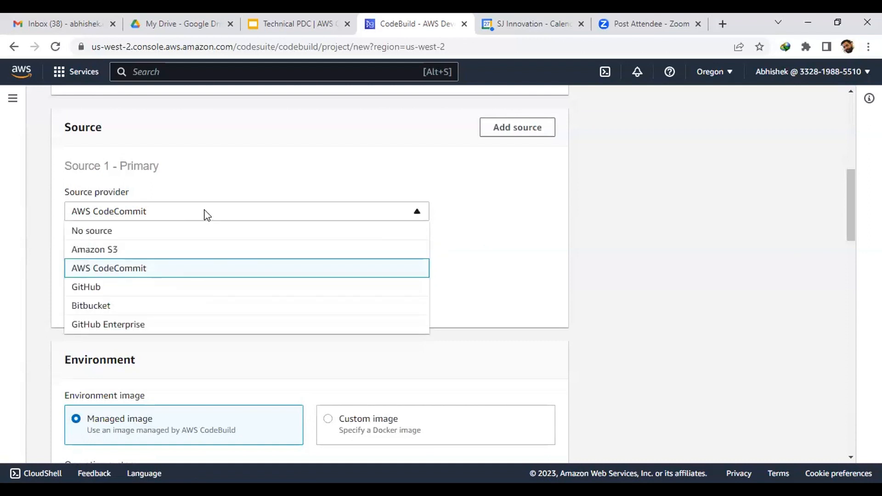
click(115, 274)
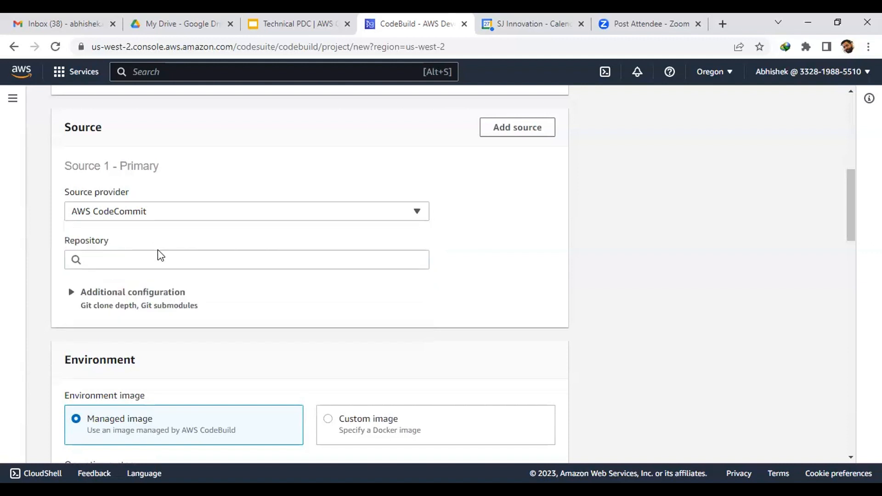
click(126, 258)
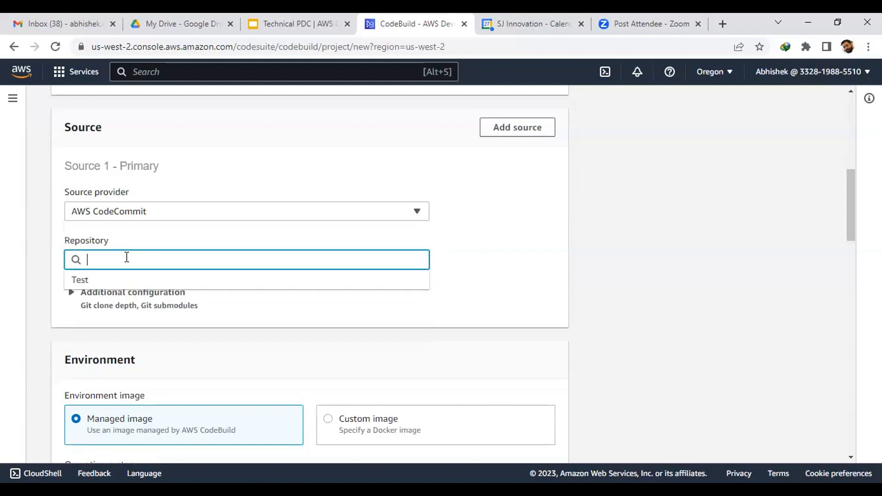
click(110, 280)
Step: Use branch main as the source reference, pinned to commit 4a2cecae
scroll(153, 295, down, 3)
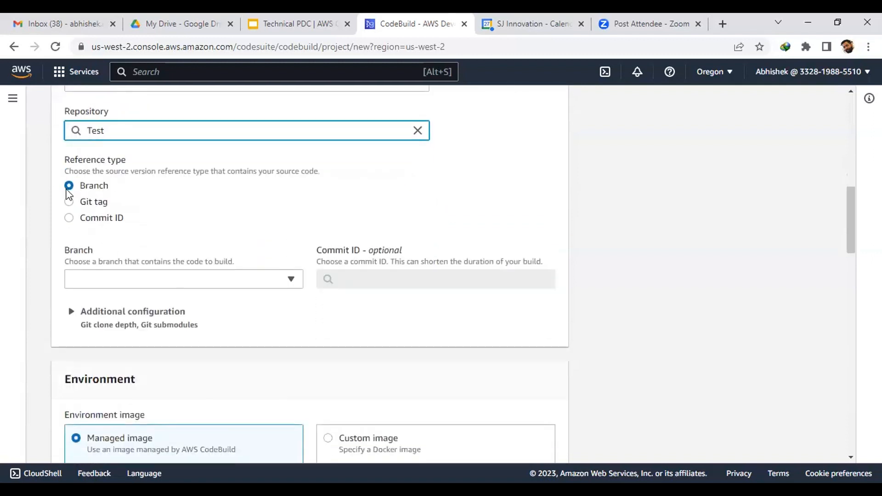
click(68, 186)
click(116, 281)
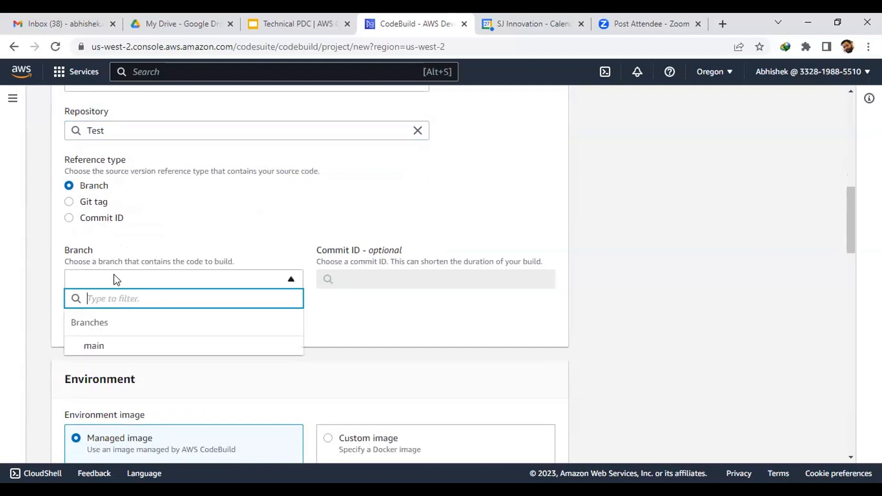
click(120, 350)
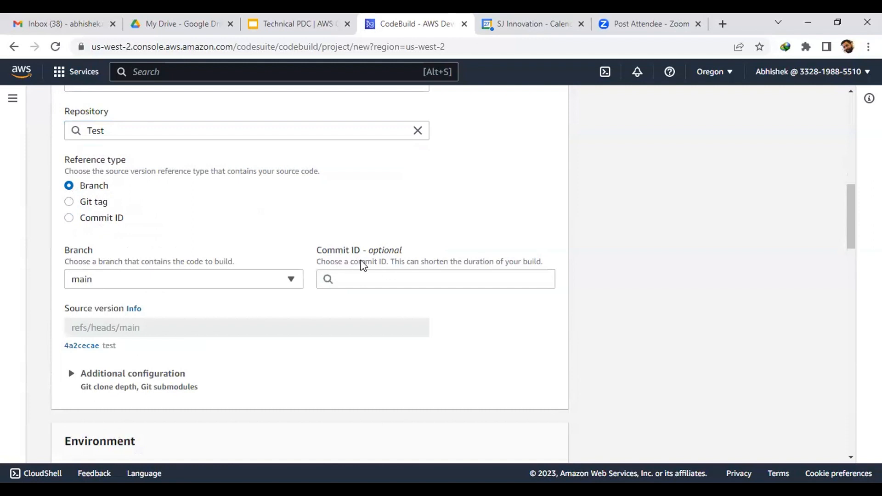
drag(316, 254, 428, 260)
click(363, 275)
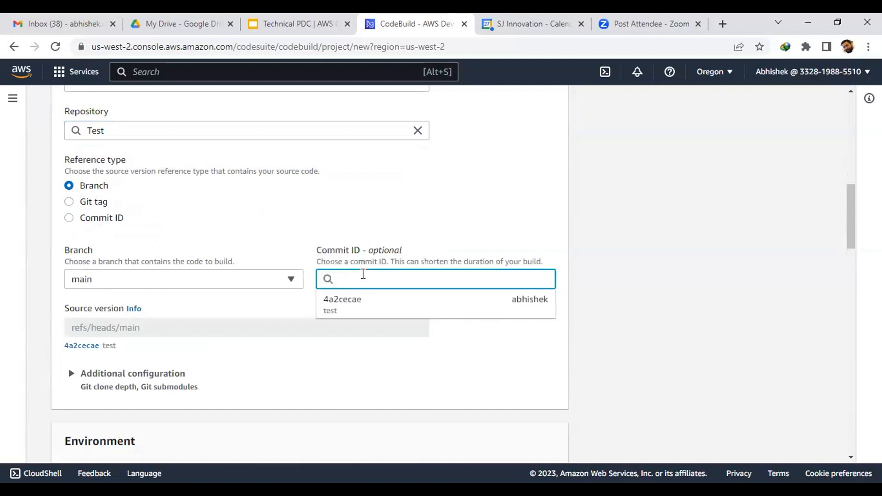
click(369, 303)
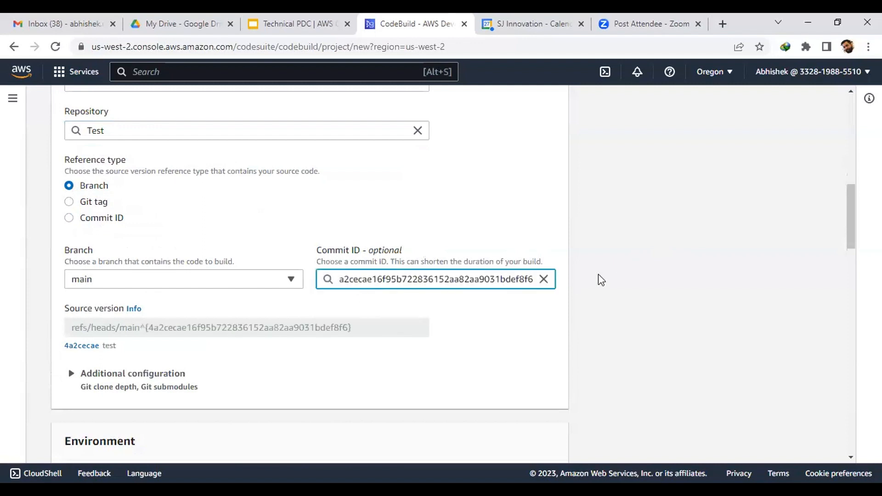
scroll(599, 275, down, 4)
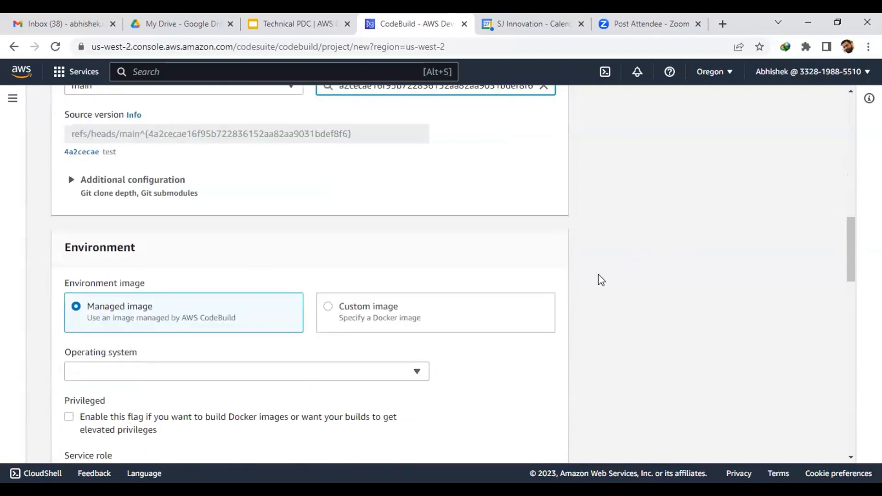
Step: Choose a managed build image running the Amazon Linux 2 operating system
scroll(262, 209, down, 1)
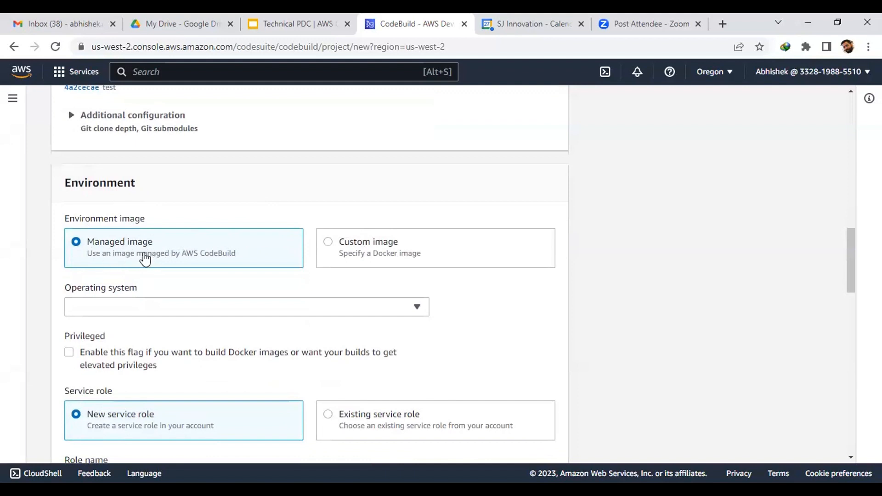
click(329, 247)
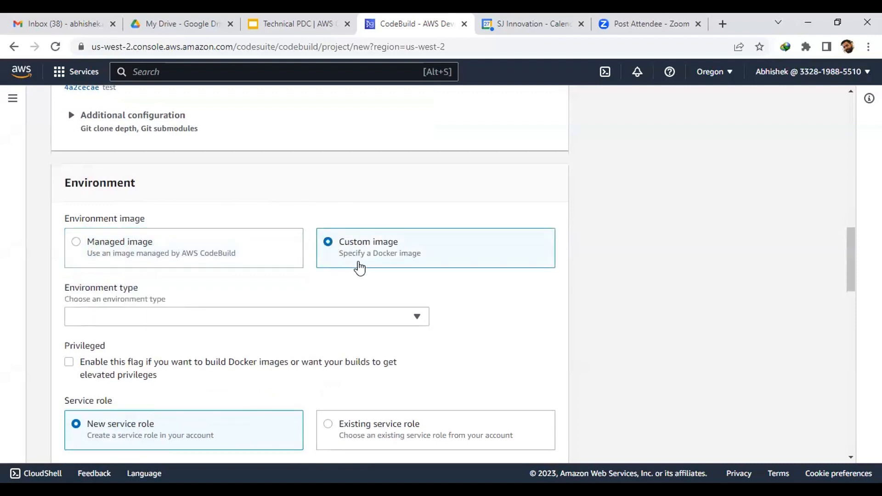
click(76, 246)
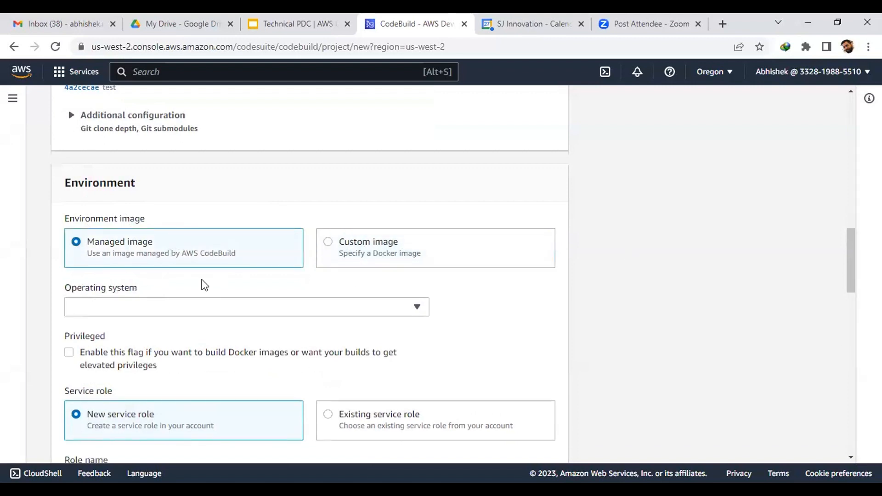
scroll(502, 276, down, 3)
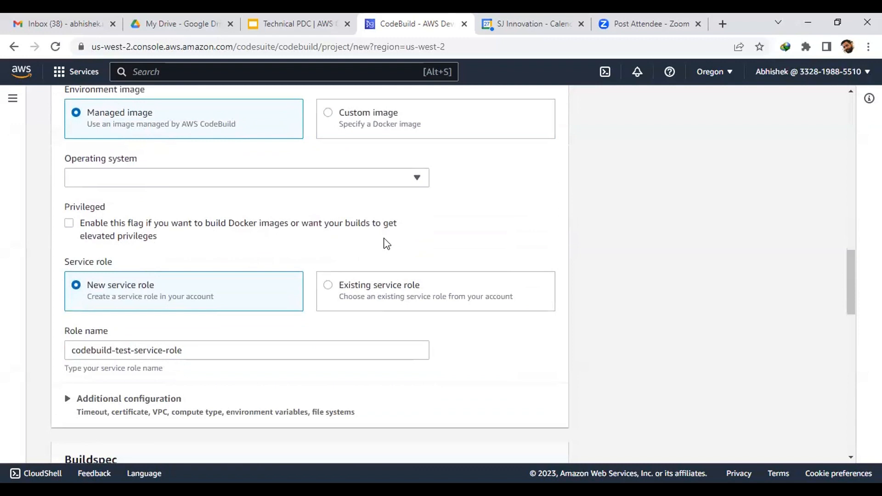
click(328, 178)
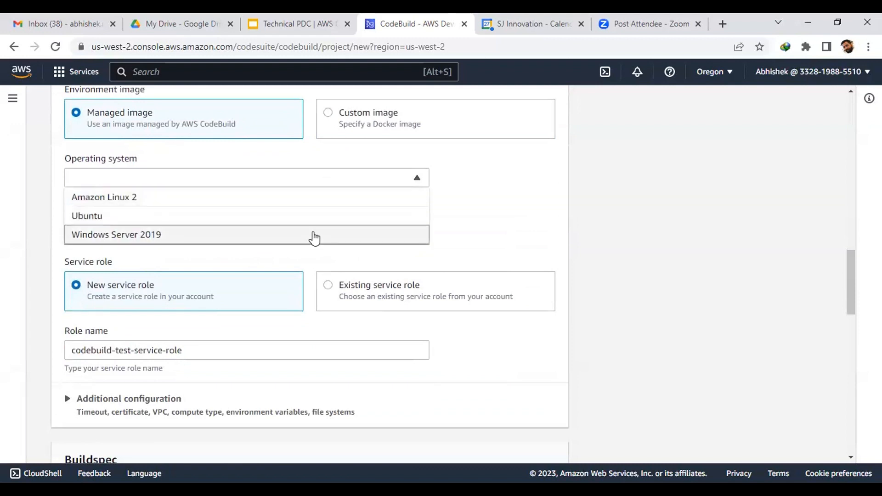
scroll(315, 208, down, 2)
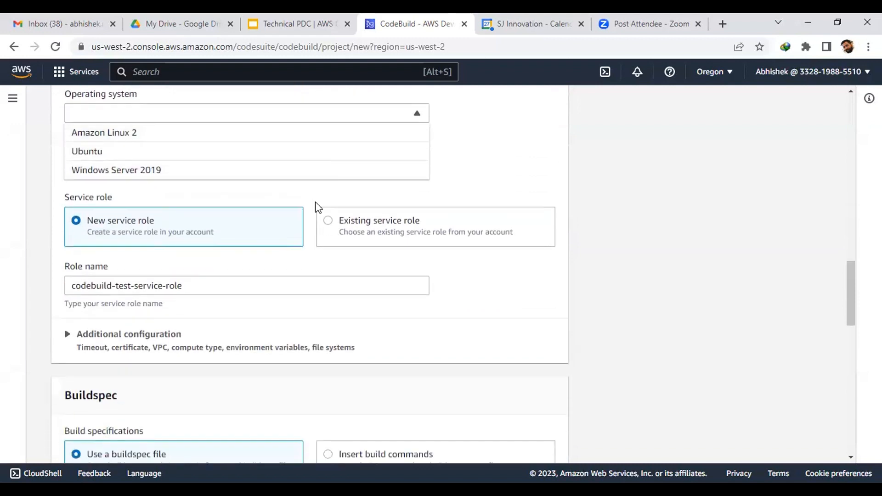
scroll(315, 207, up, 3)
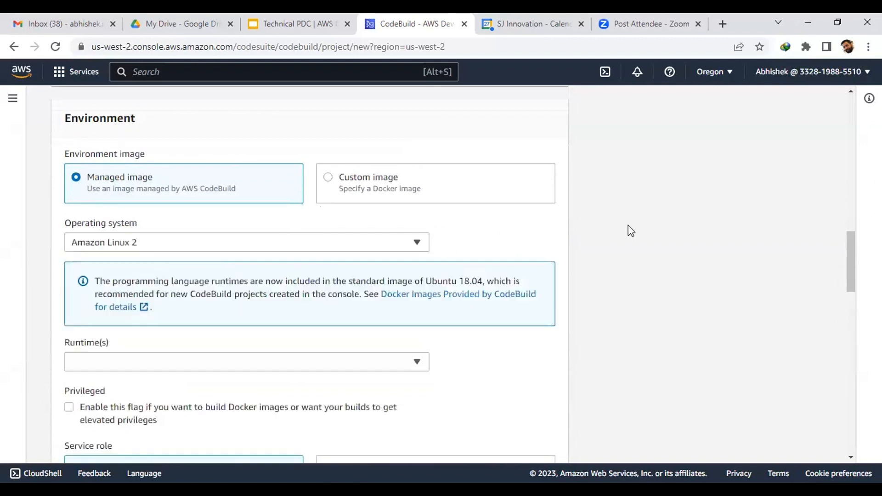
scroll(630, 230, down, 3)
Step: Select the Standard runtime, image amazonlinux2-x86_64-standard:4.0, and always the latest image version
click(247, 233)
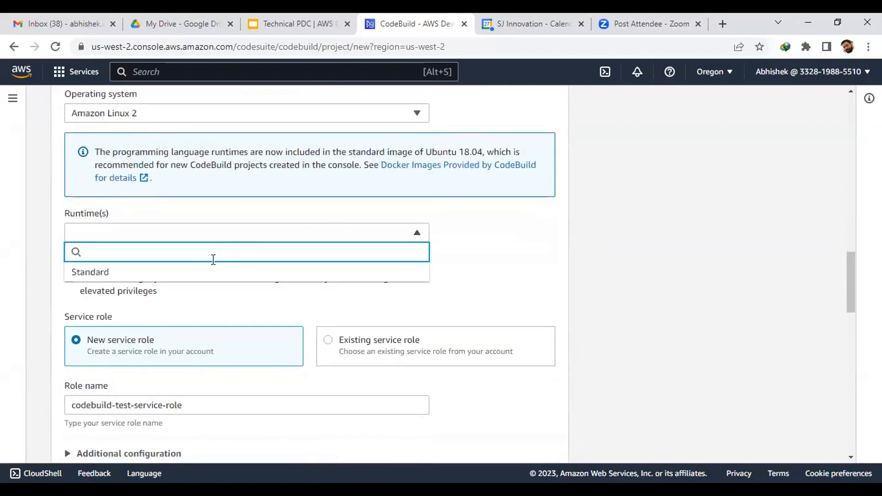
click(192, 275)
click(283, 279)
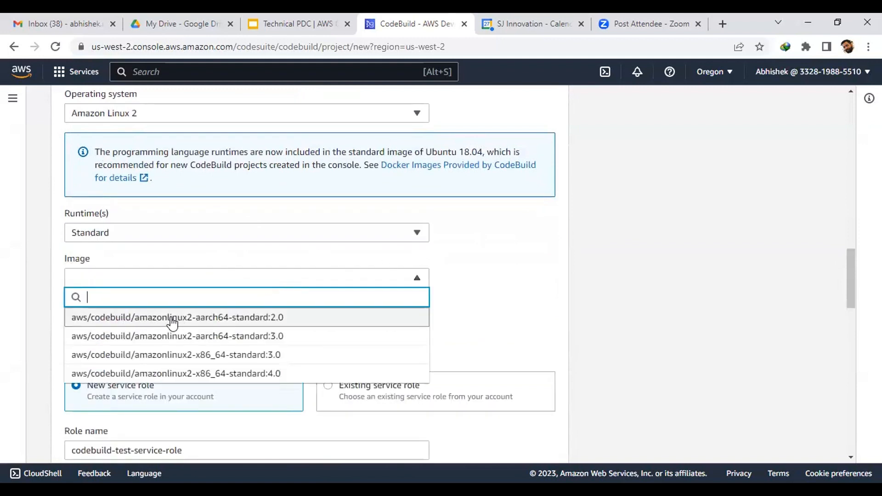
click(186, 373)
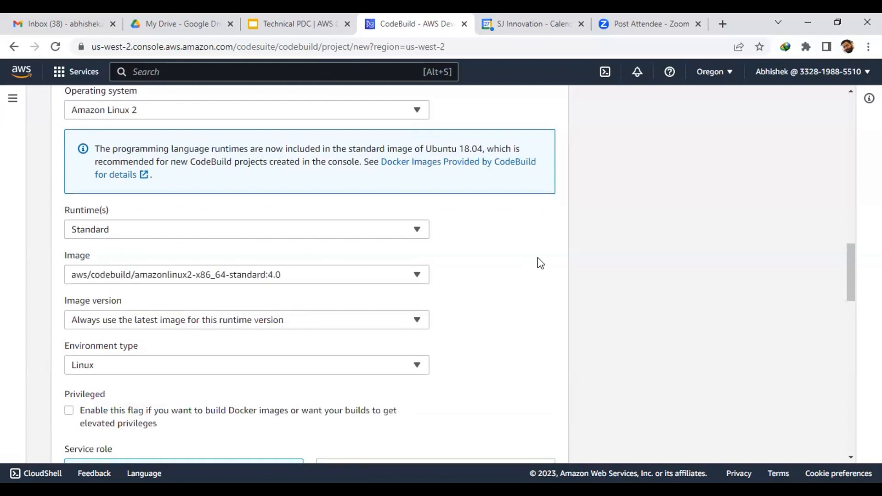
scroll(533, 259, down, 3)
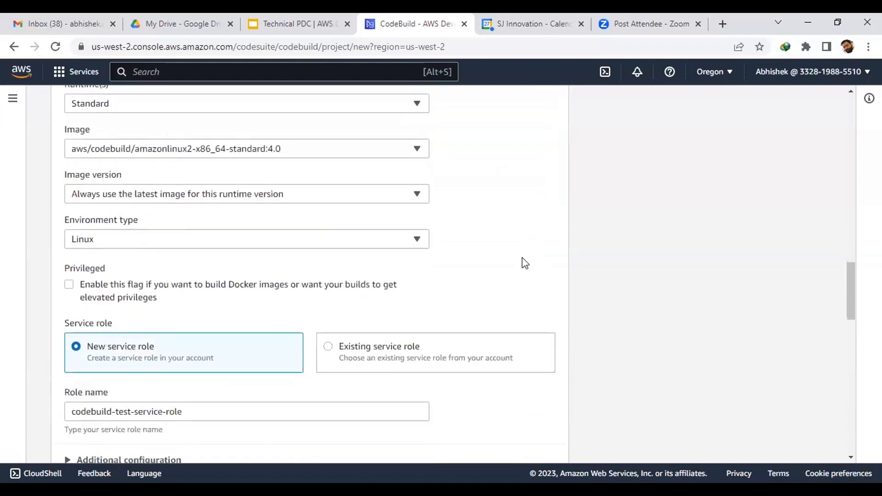
click(128, 199)
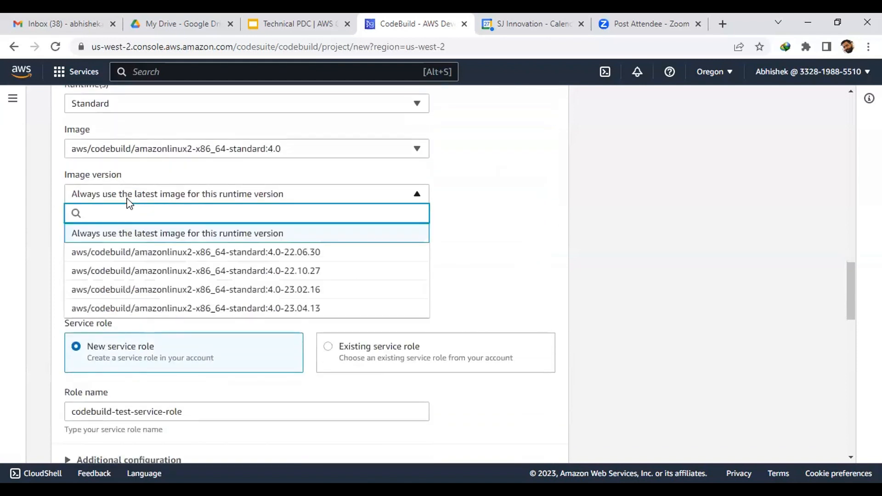
click(176, 237)
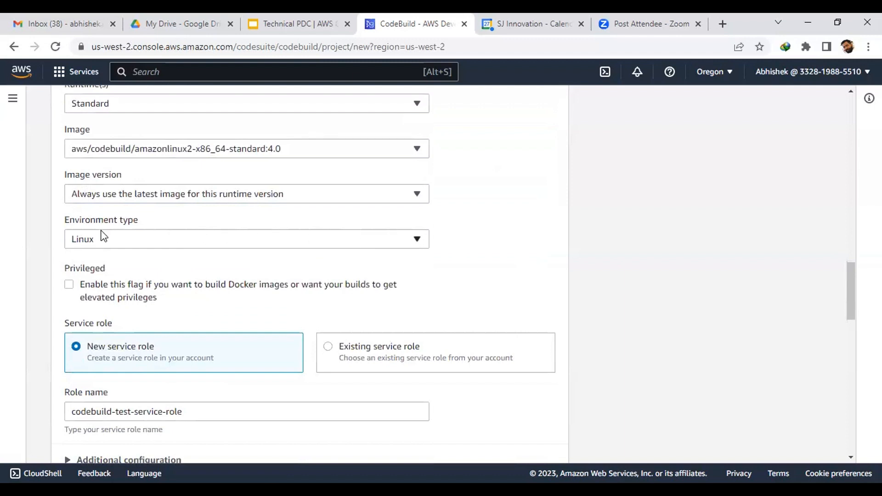
scroll(531, 232, down, 3)
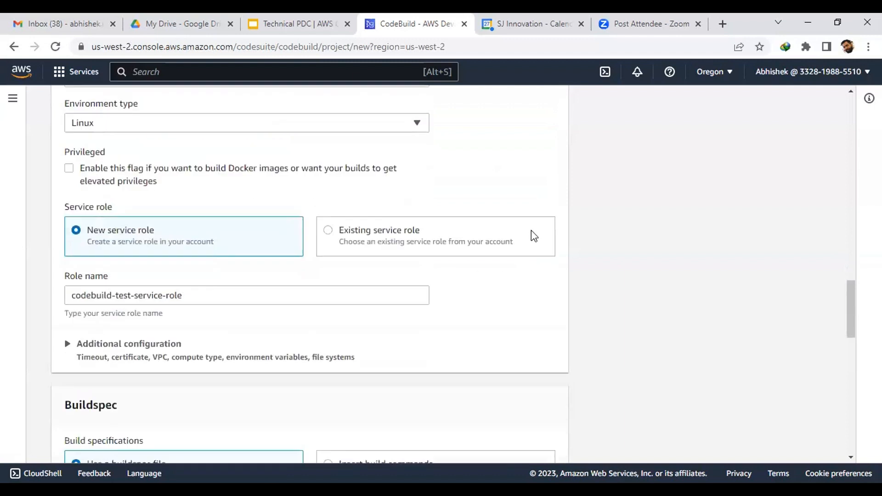
scroll(531, 234, down, 2)
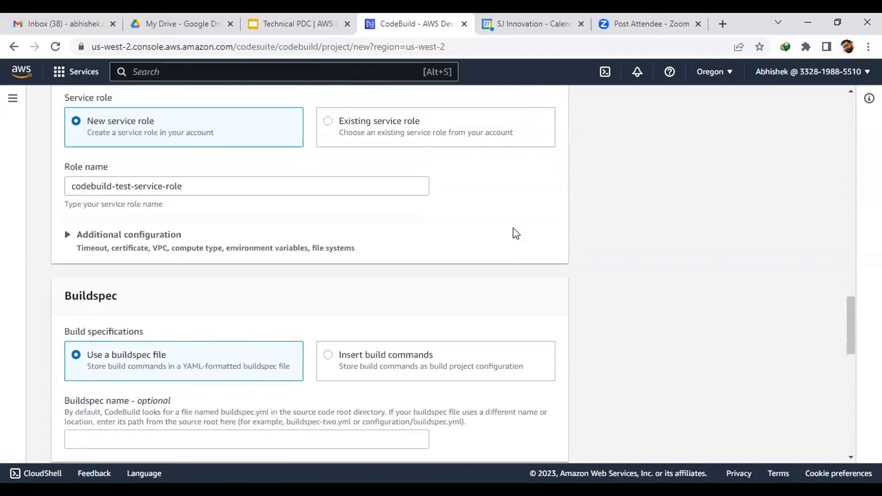
scroll(195, 222, up, 2)
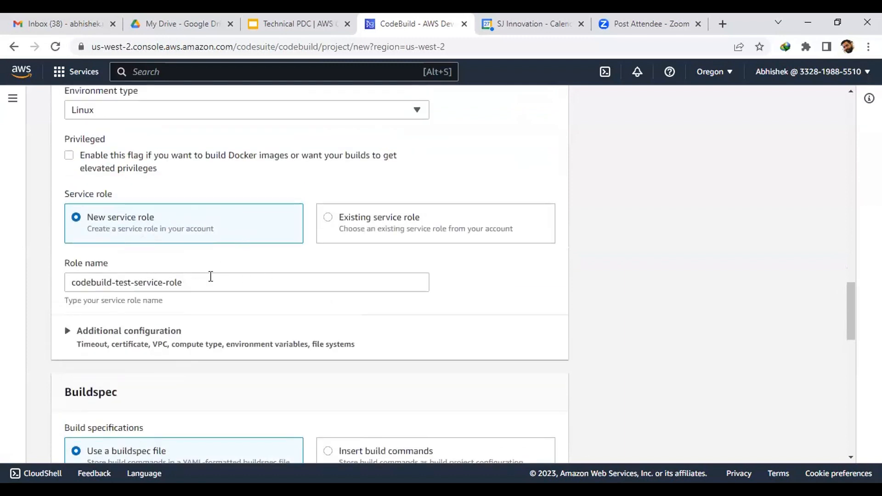
scroll(371, 261, down, 2)
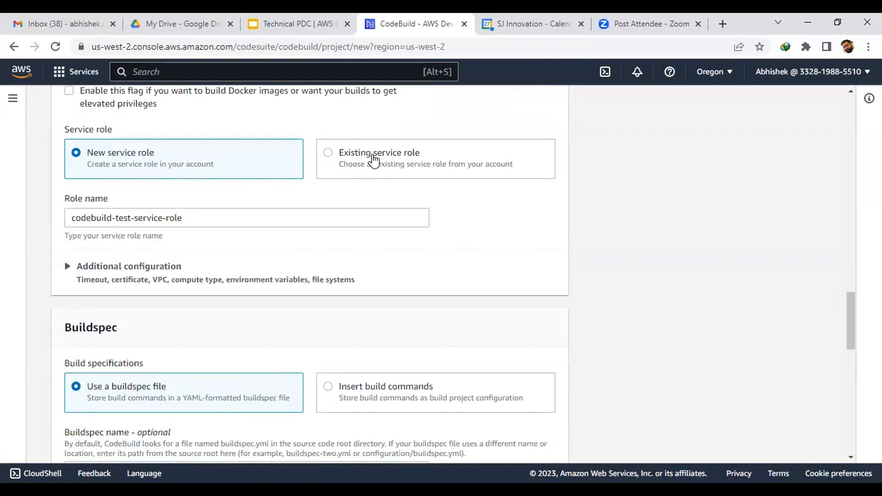
scroll(375, 158, down, 4)
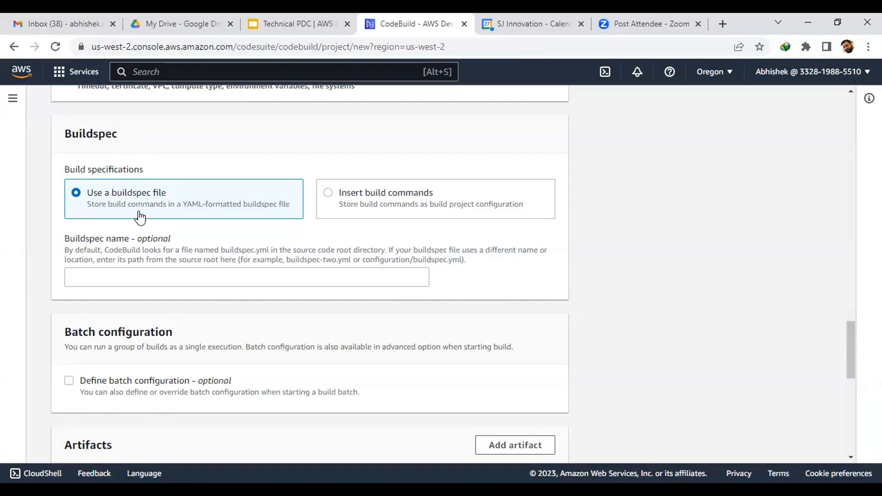
click(328, 193)
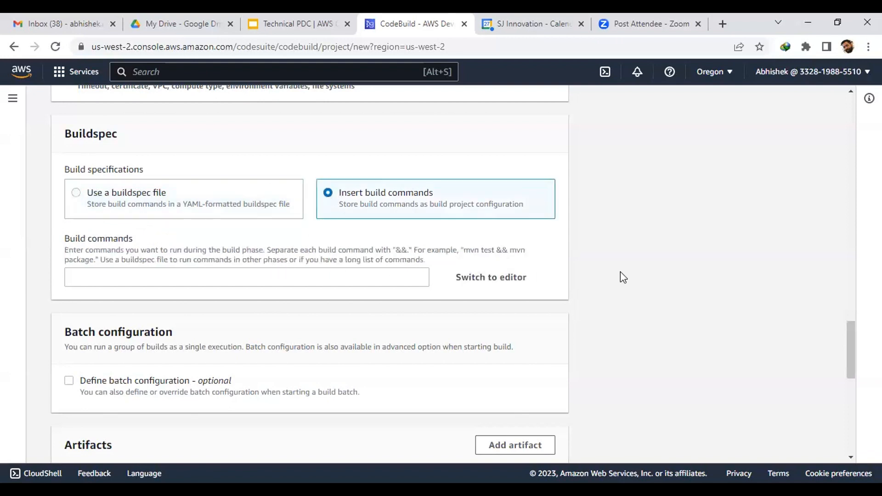
click(77, 194)
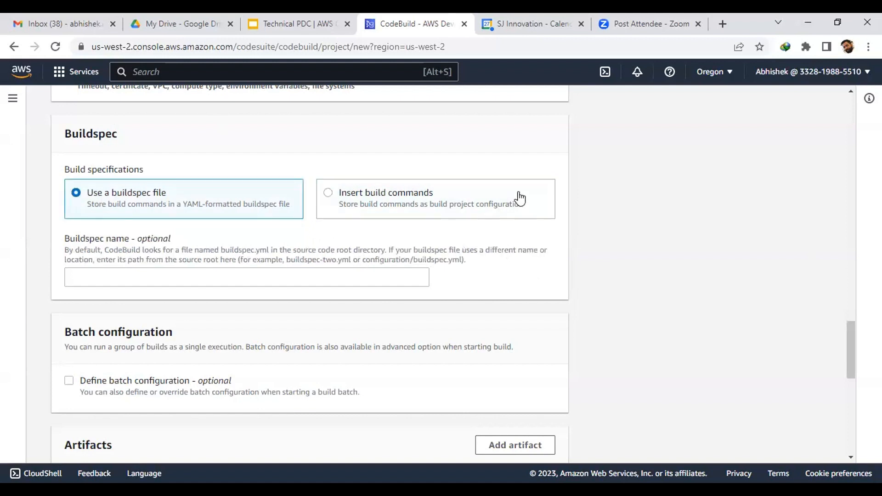
scroll(517, 196, down, 2)
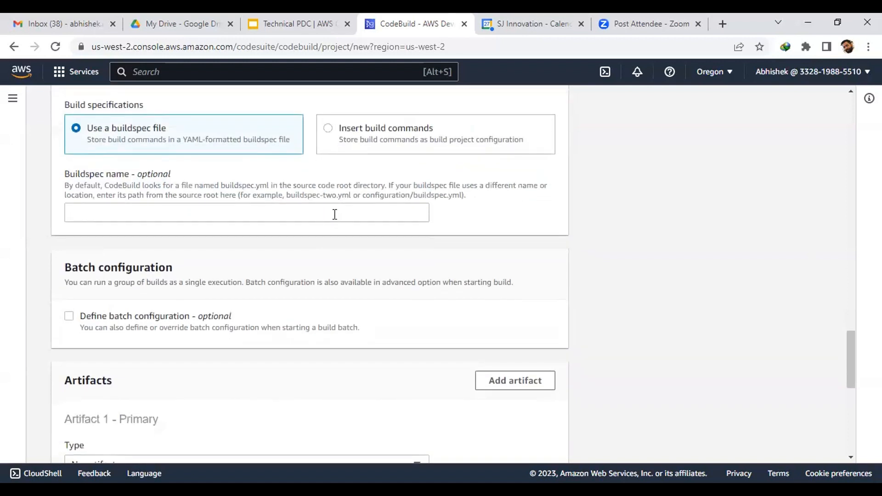
scroll(334, 214, down, 3)
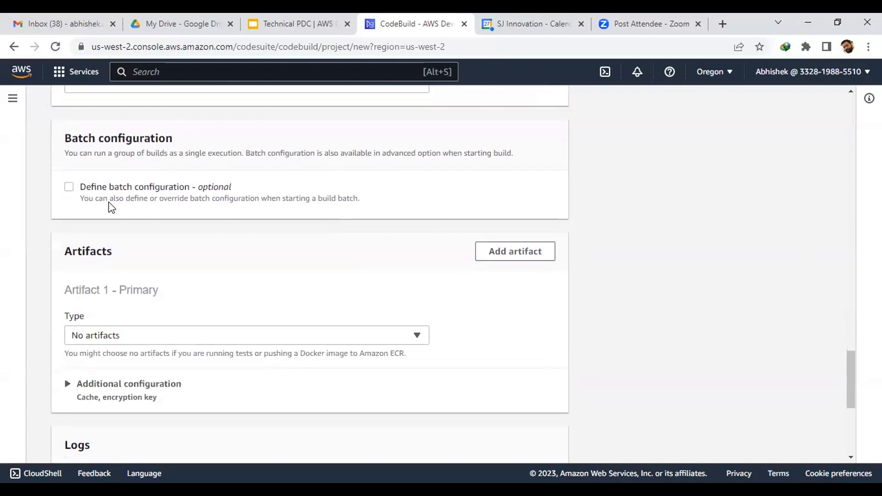
scroll(179, 199, down, 3)
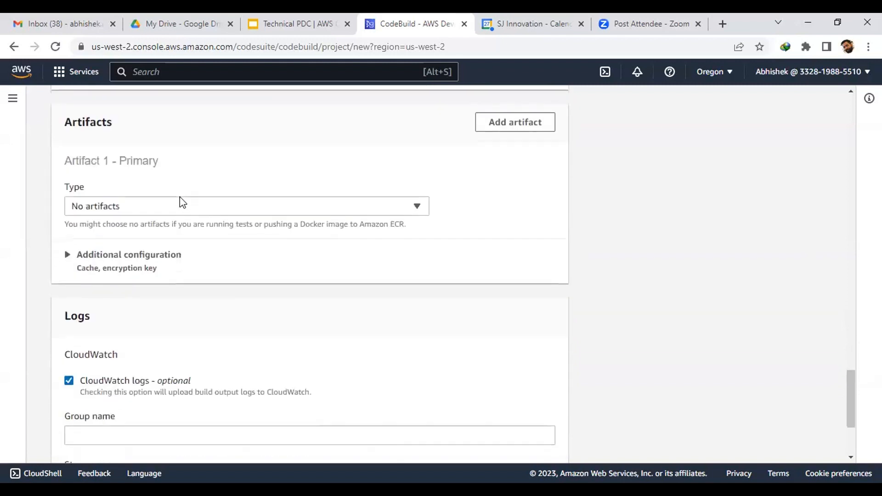
scroll(501, 219, down, 3)
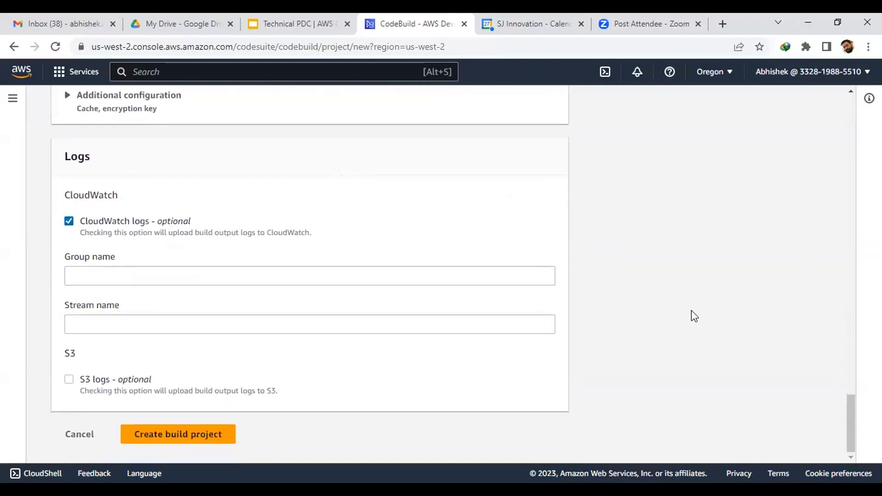
click(281, 276)
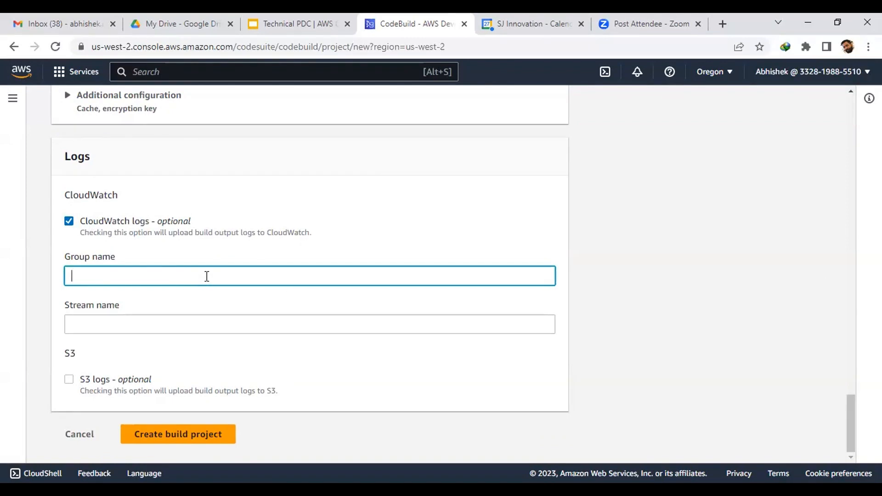
click(116, 325)
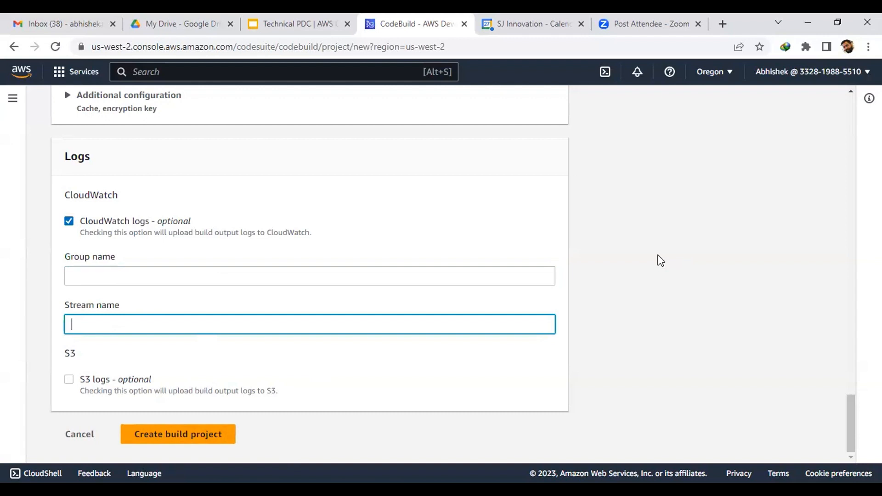
scroll(365, 287, up, 20)
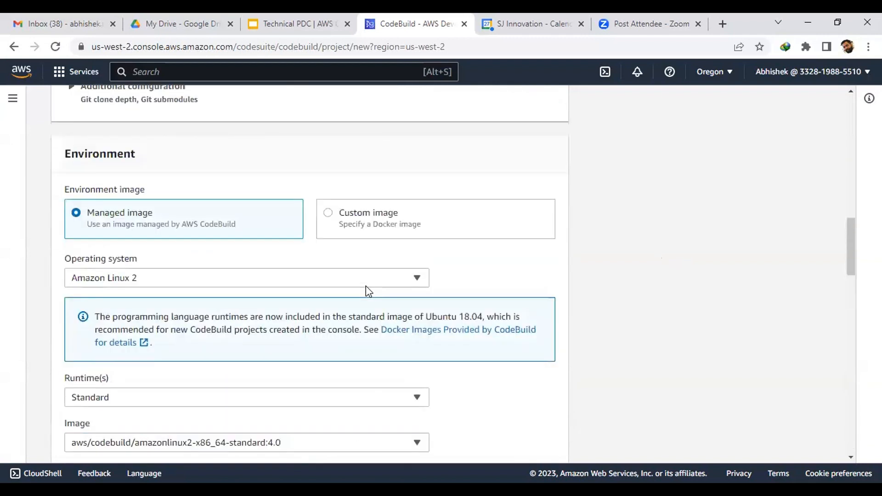
Step: Navigate through the CodeDeploy section to the empty Applications list
click(13, 99)
scroll(61, 192, down, 1)
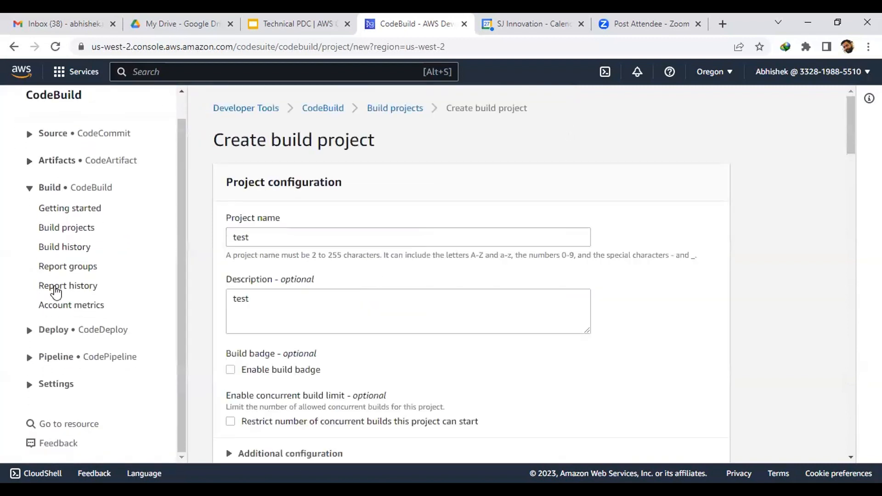
click(104, 330)
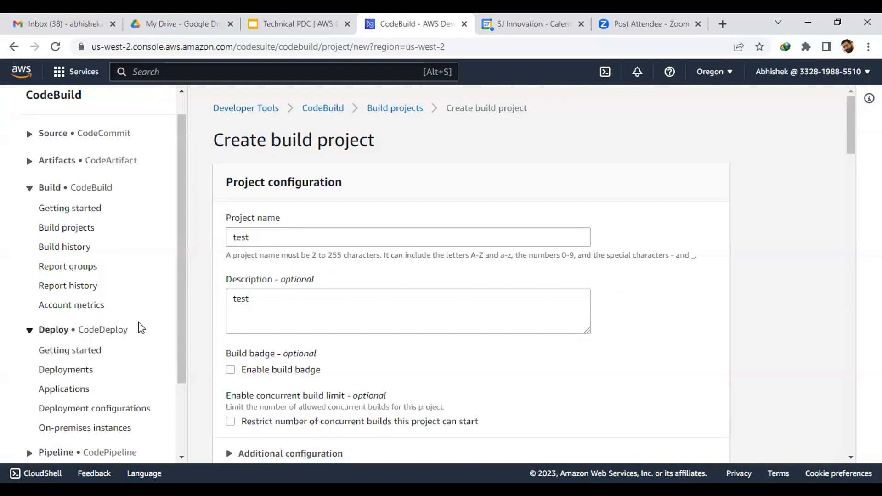
scroll(124, 311, down, 3)
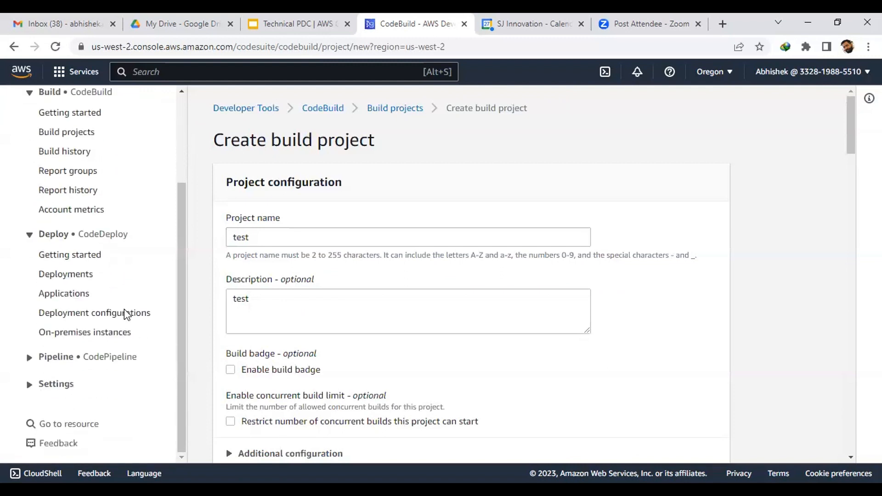
click(72, 275)
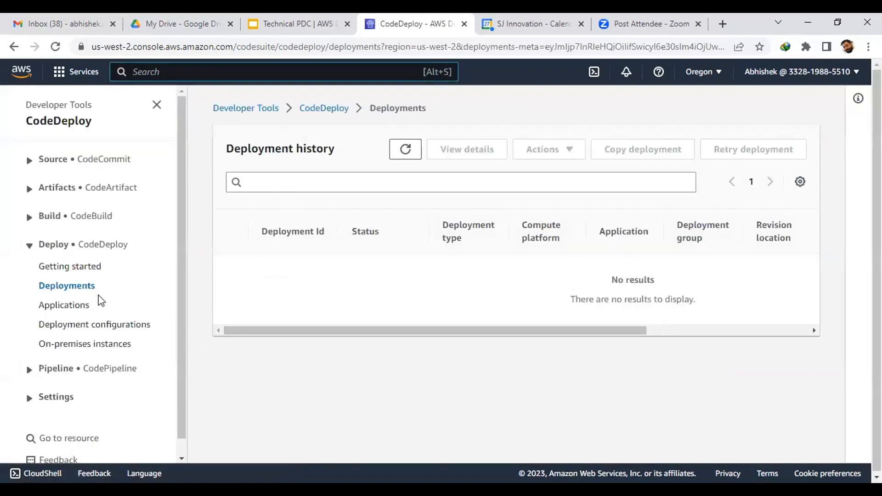
click(74, 307)
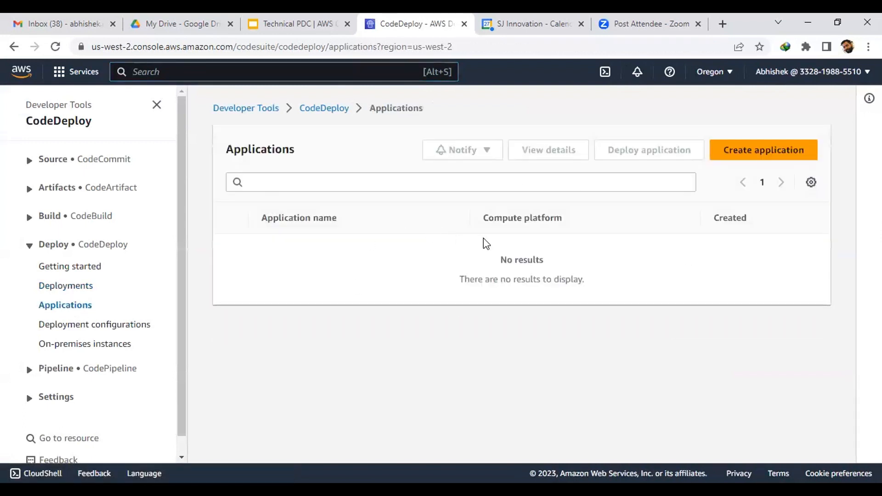
Step: Create the CodeDeploy application 'test' with compute platform EC2/On-premises
click(741, 151)
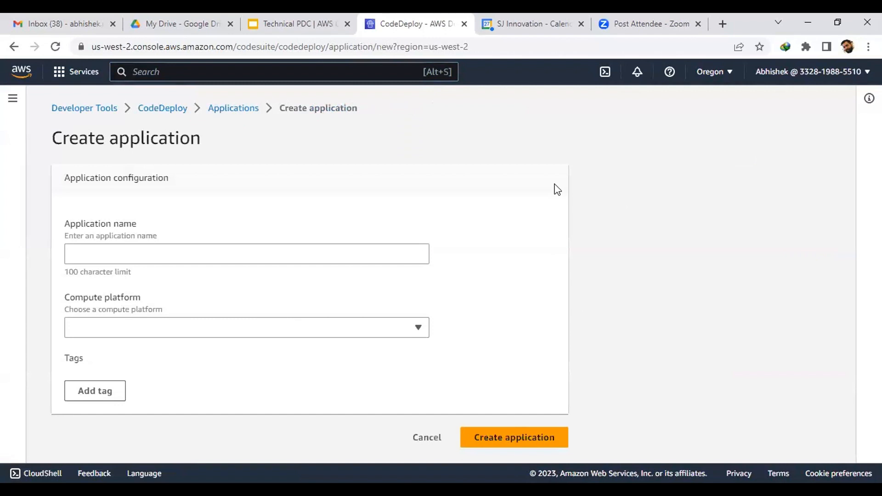
click(185, 251)
text(test)
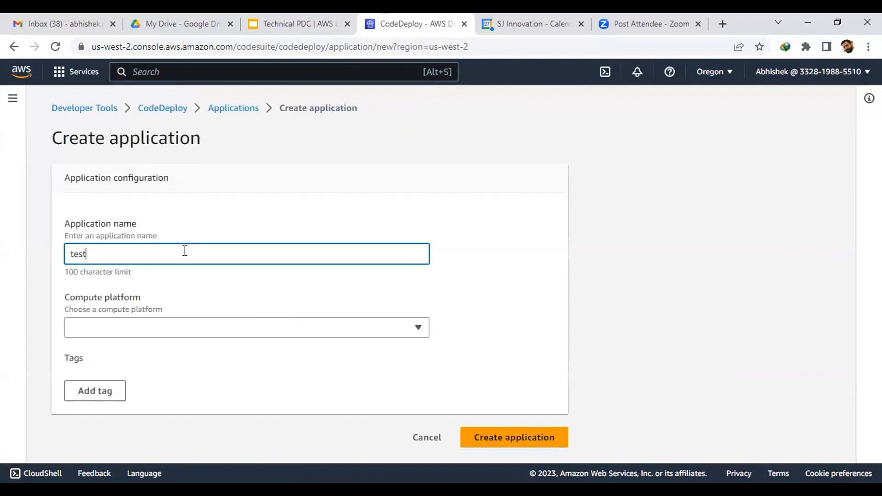
click(172, 326)
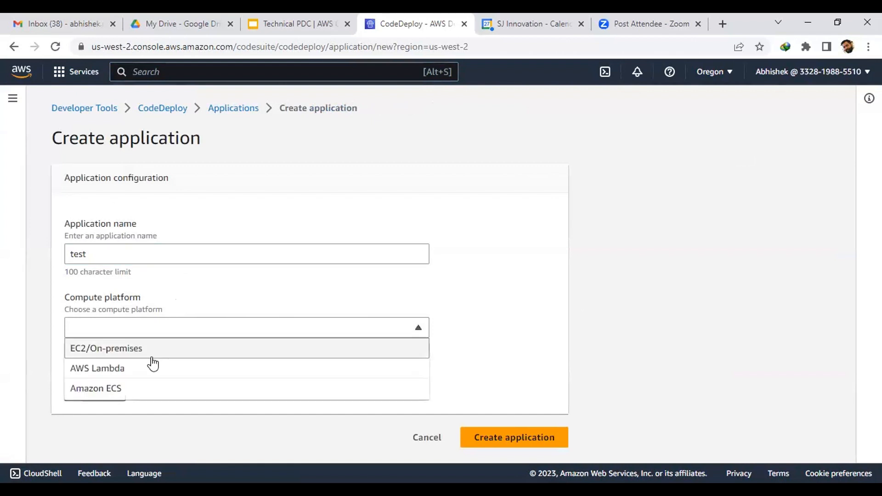
click(474, 282)
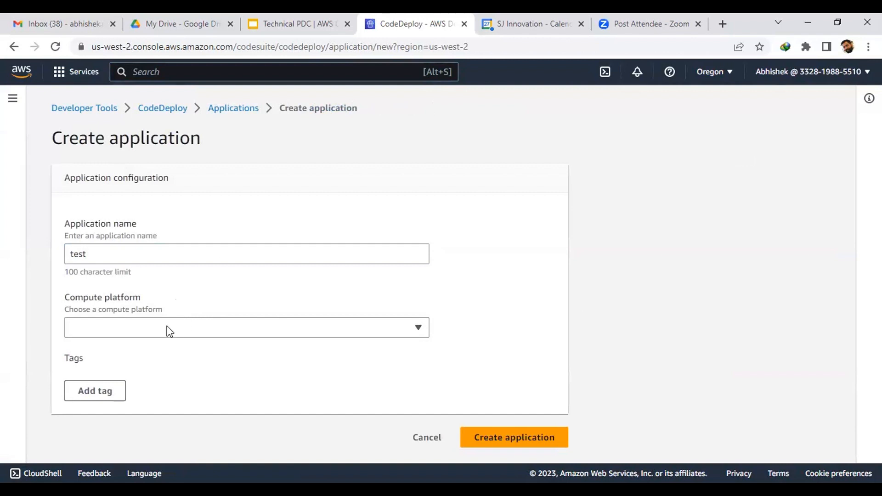
click(134, 334)
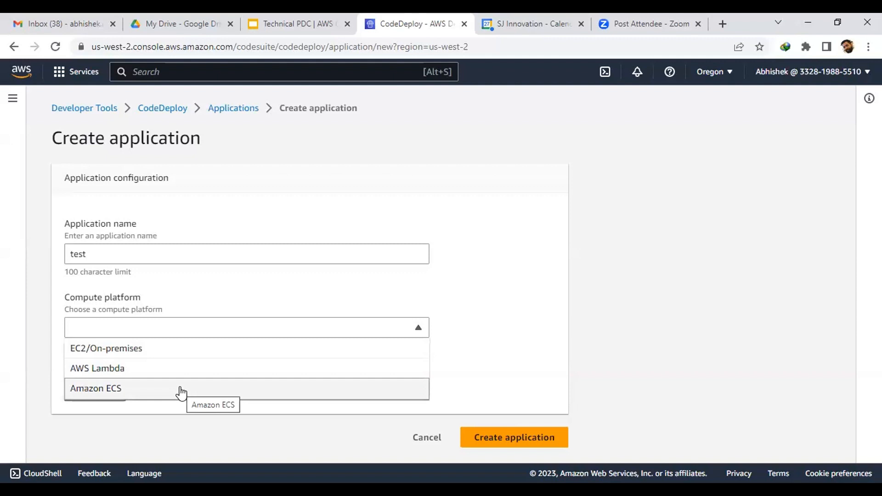
click(179, 353)
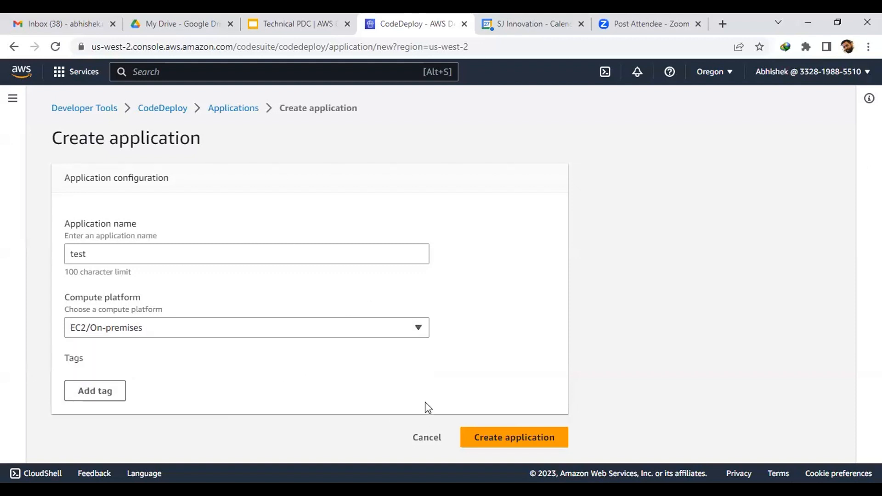
click(478, 435)
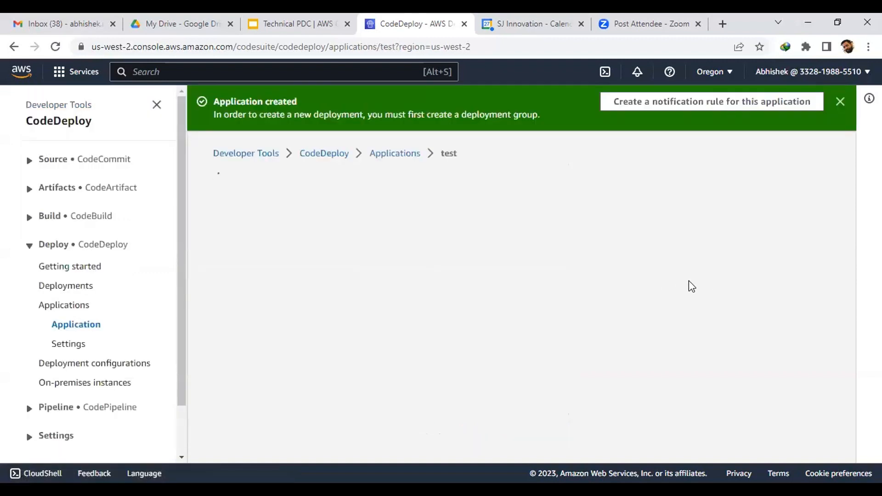
Step: Start a deployment group for the test application, naming it 'test'
scroll(689, 281, down, 3)
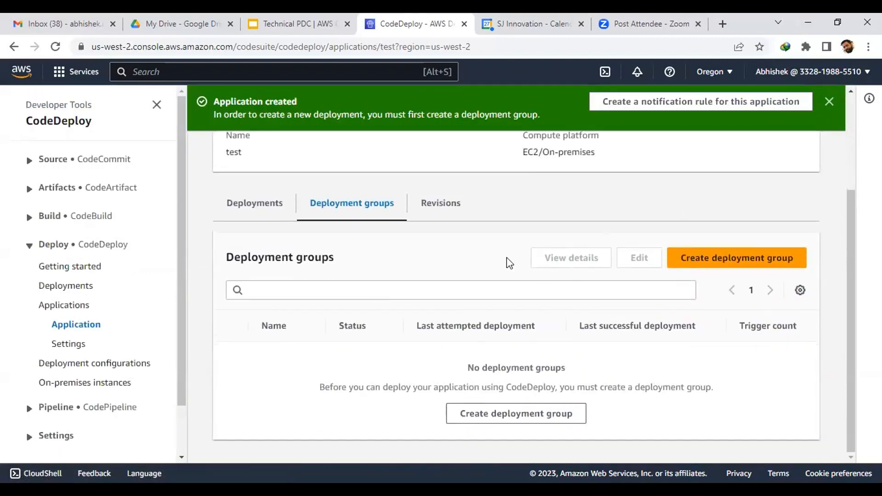
click(697, 266)
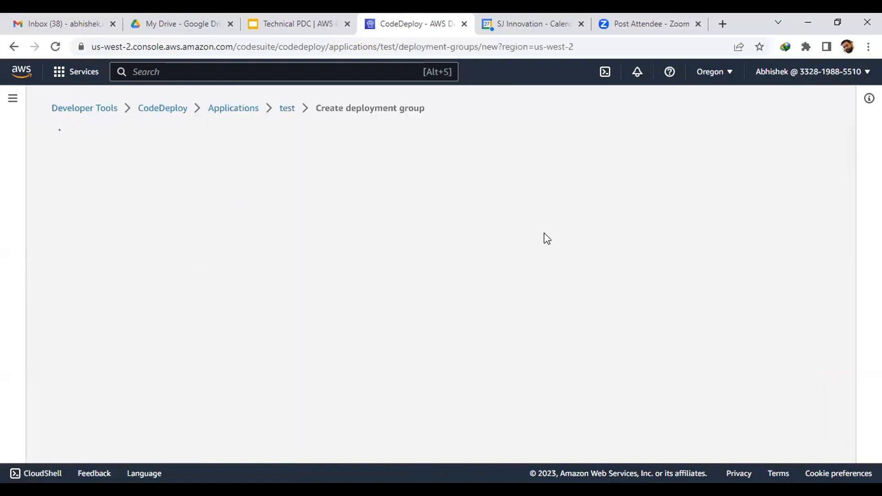
scroll(544, 233, down, 3)
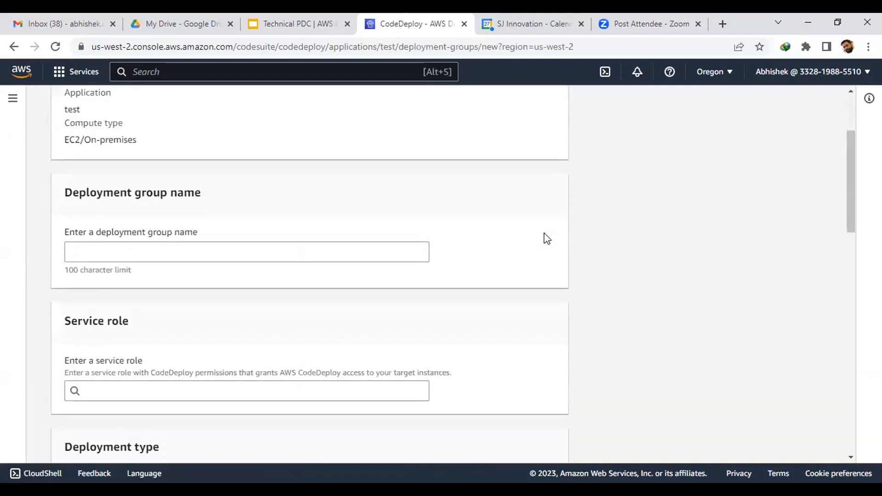
click(286, 255)
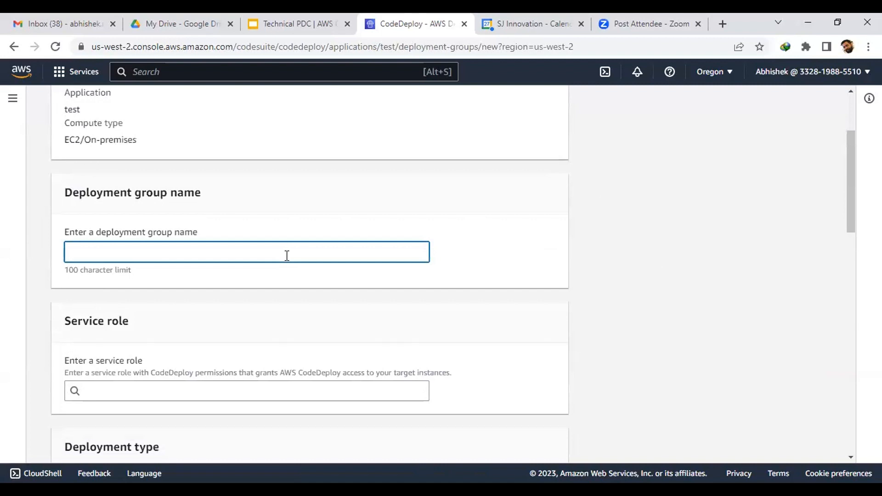
text(test)
scroll(268, 255, down, 3)
click(258, 262)
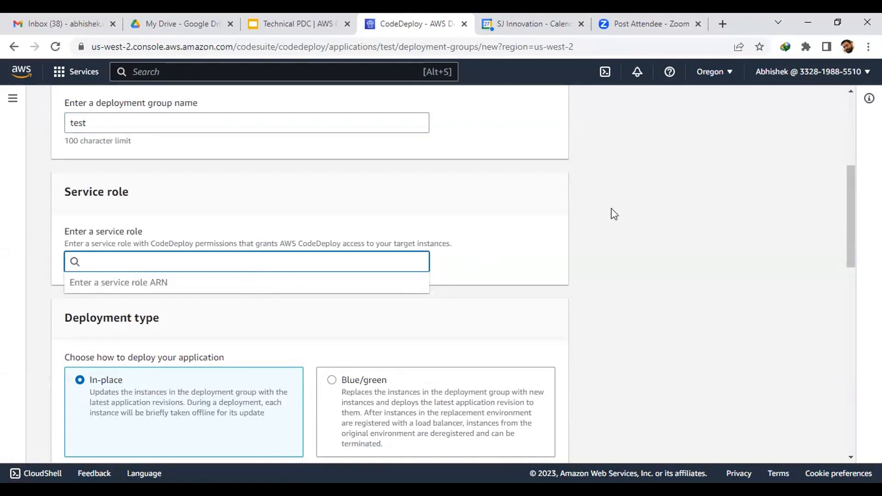
click(634, 205)
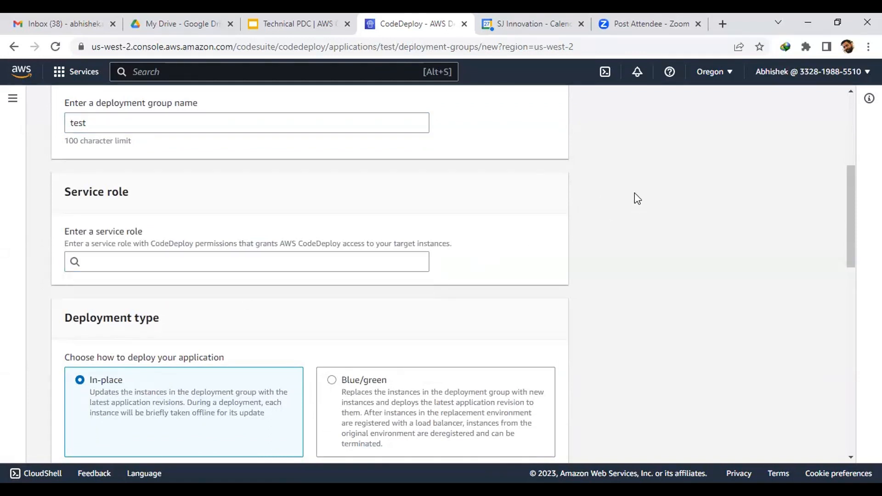
Step: Target Amazon EC2 instances in the deployment group's environment configuration
scroll(636, 198, down, 4)
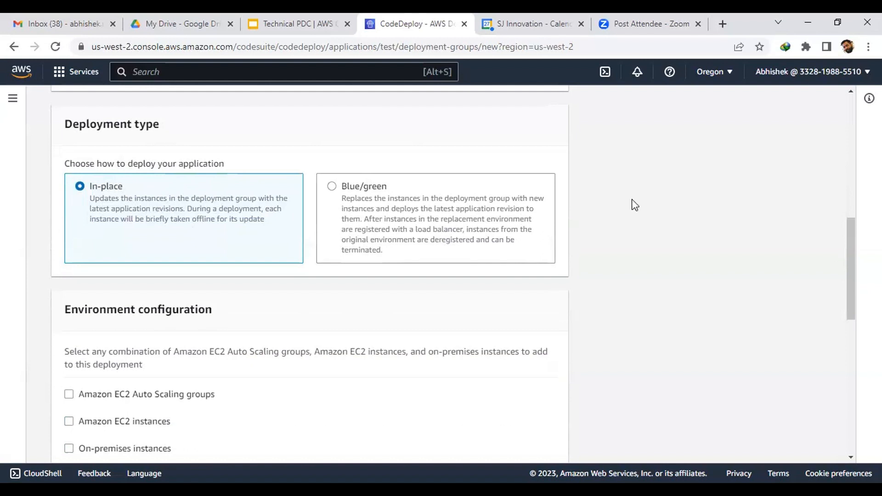
scroll(596, 214, down, 4)
scroll(596, 213, up, 3)
scroll(596, 213, down, 1)
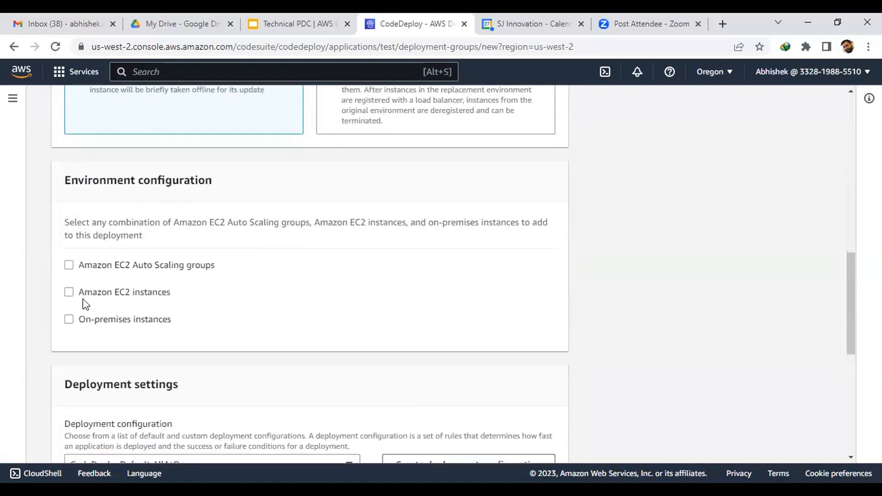
click(69, 292)
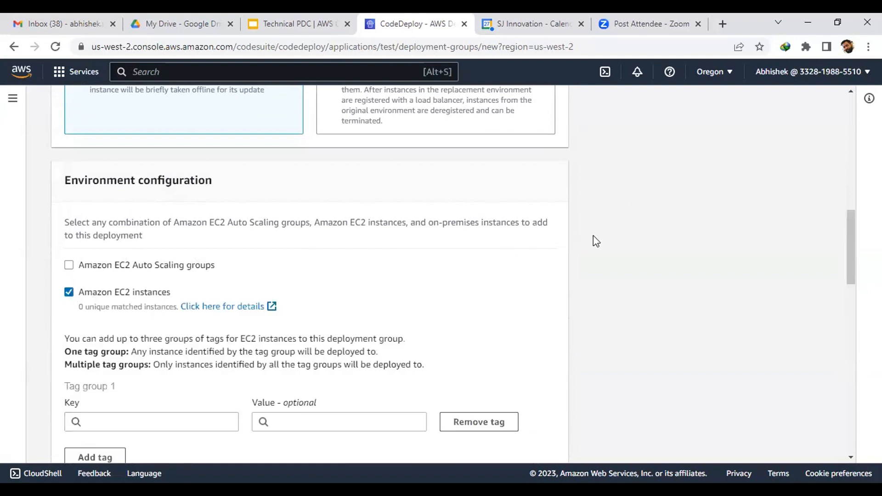
scroll(597, 236, down, 3)
scroll(600, 236, down, 1)
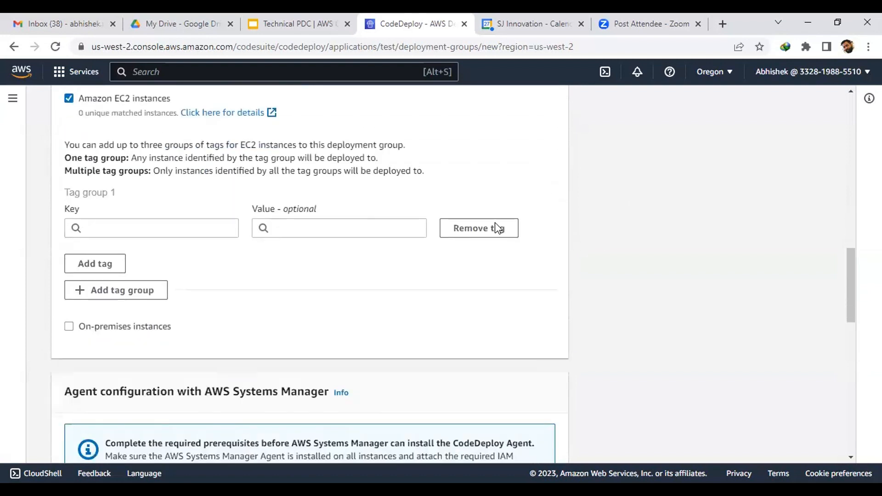
Step: Enter tag key 'Name', leaving the tag value empty since no values exist
click(169, 231)
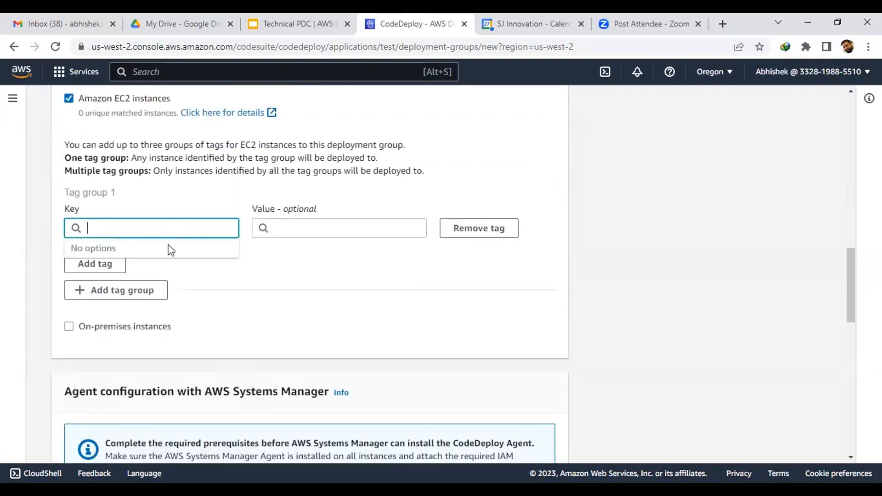
text(Na)
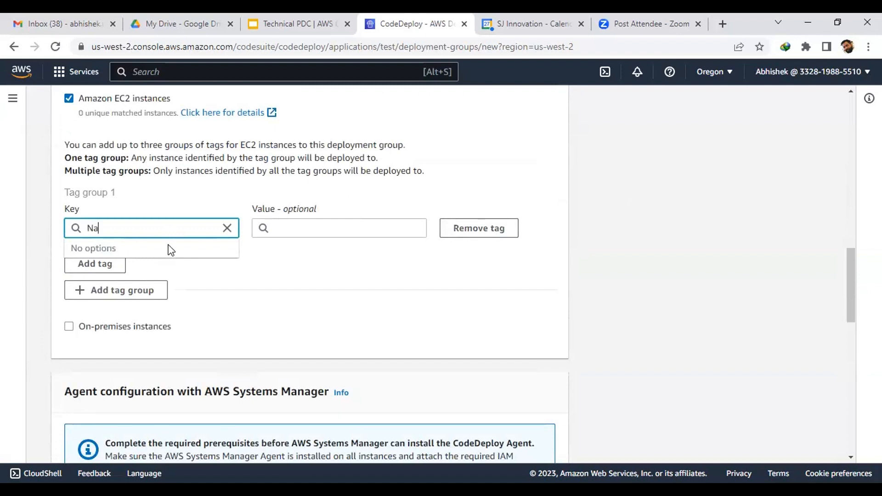
text(me)
click(322, 271)
click(316, 227)
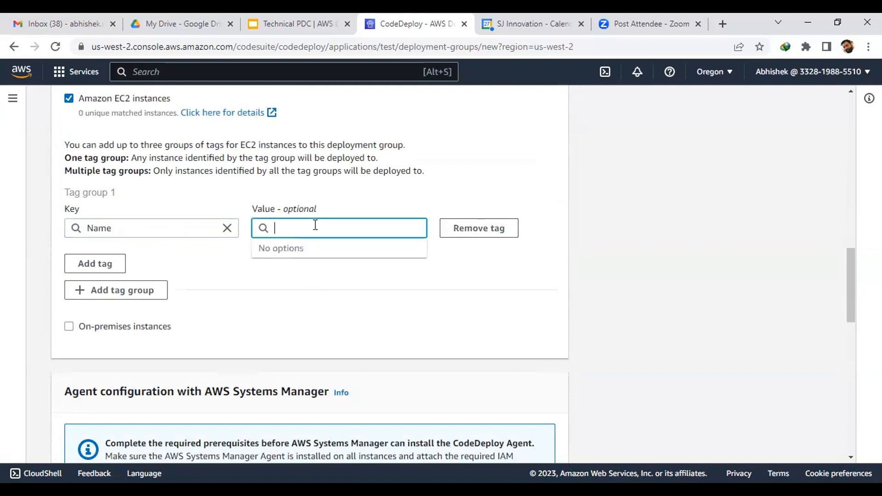
click(475, 294)
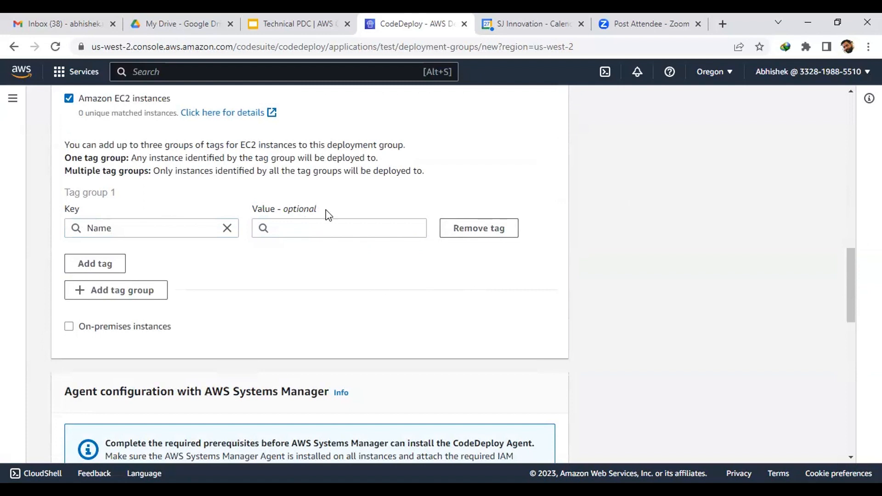
click(338, 230)
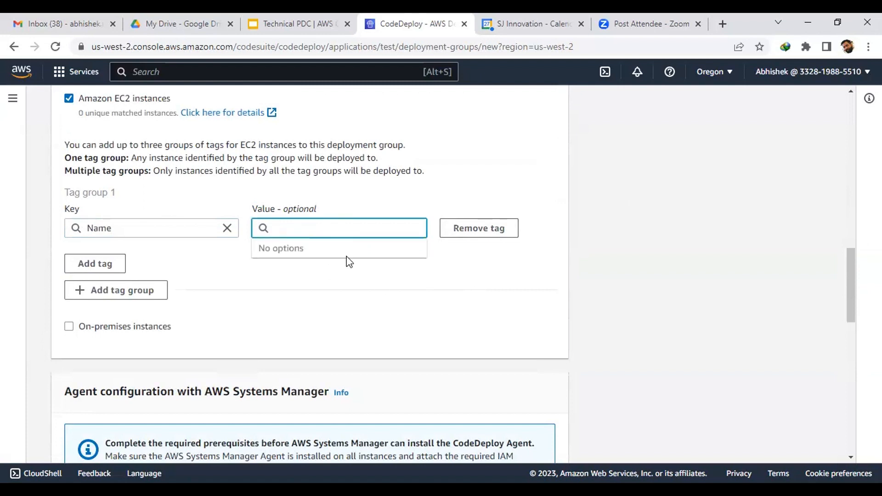
click(331, 272)
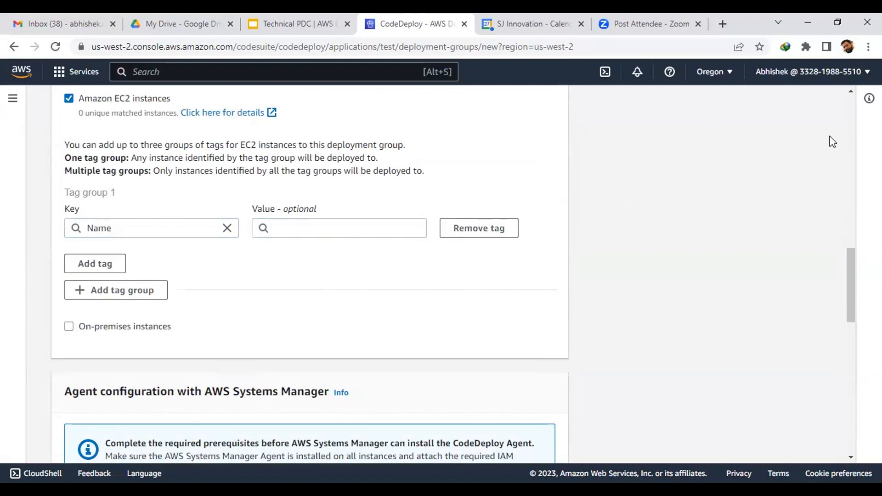
scroll(553, 205, down, 1)
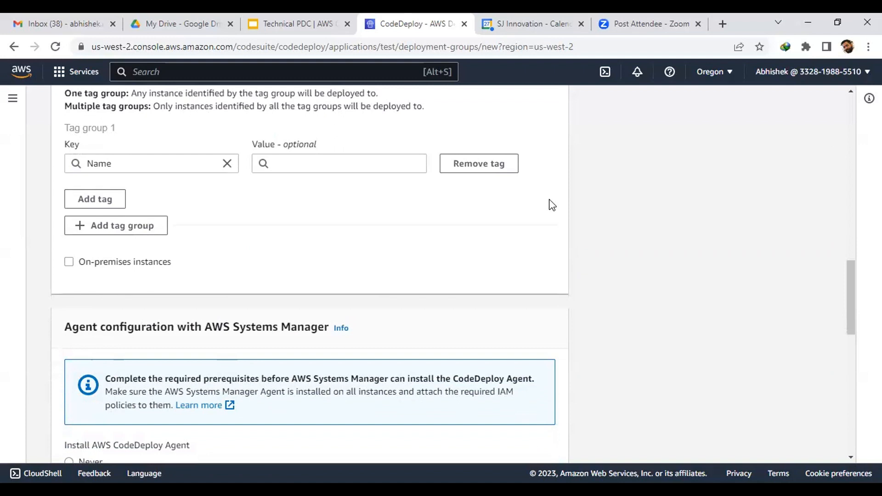
click(152, 166)
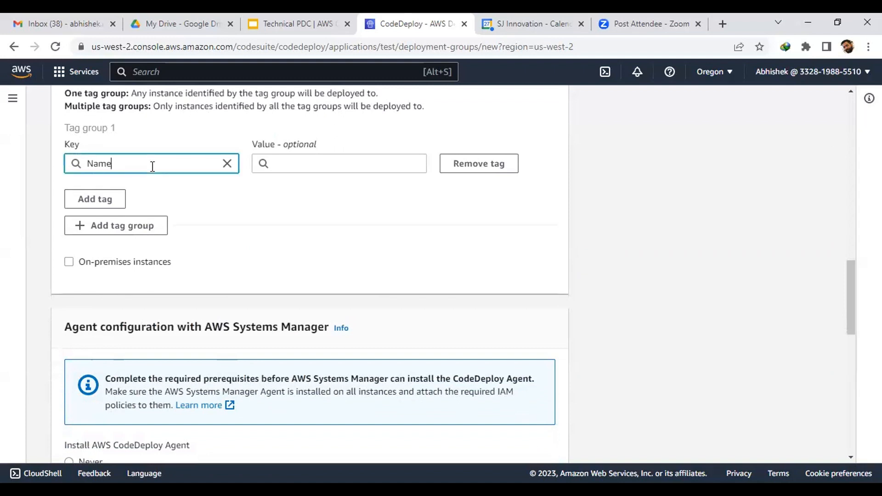
click(295, 165)
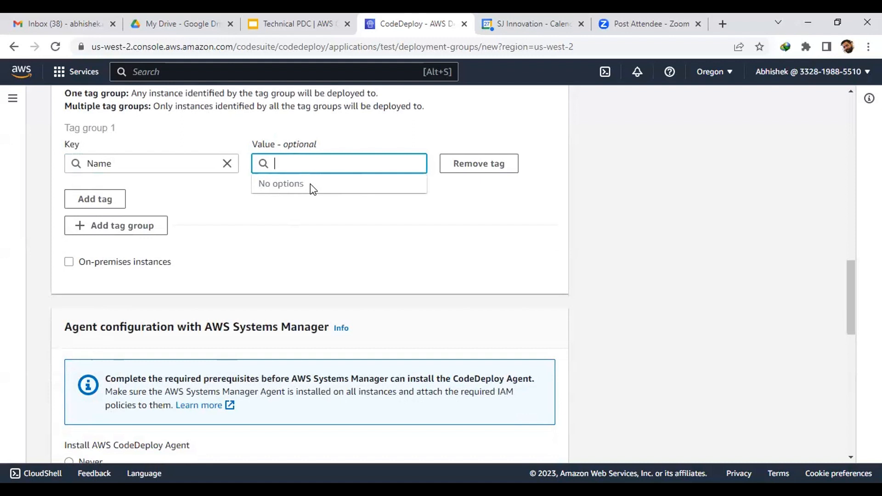
click(614, 197)
scroll(614, 196, down, 5)
scroll(614, 203, down, 1)
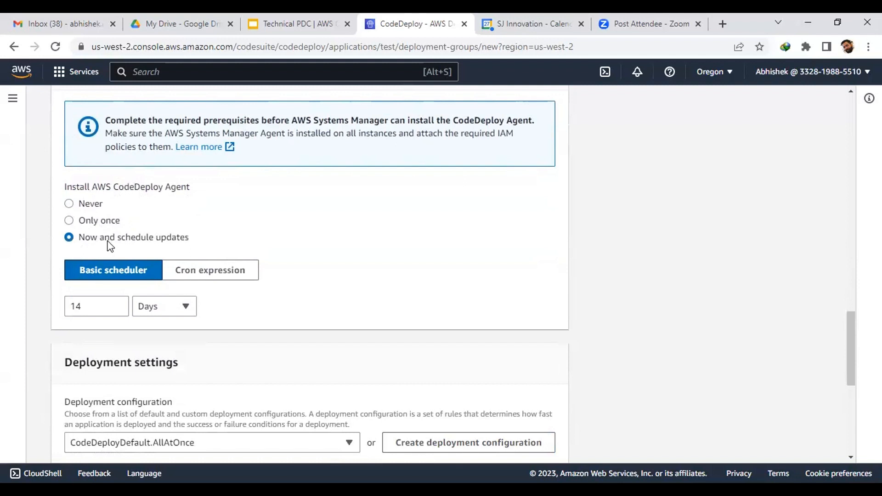
scroll(110, 246, down, 4)
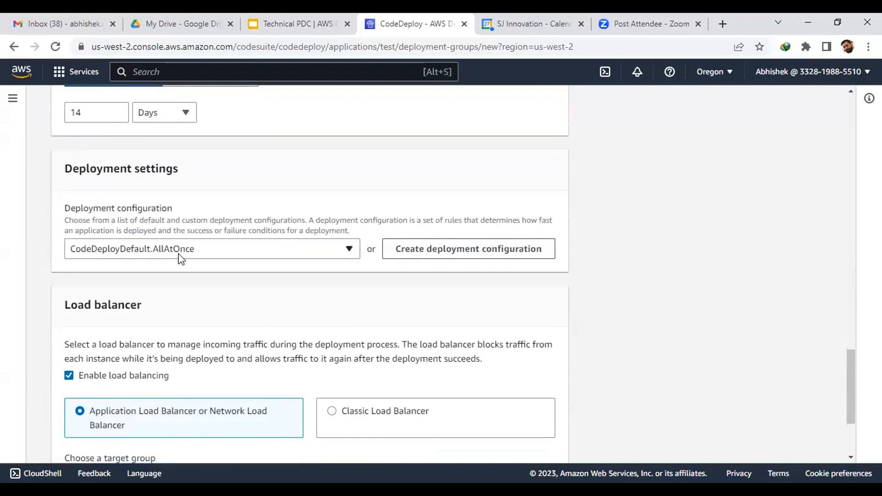
scroll(501, 235, down, 3)
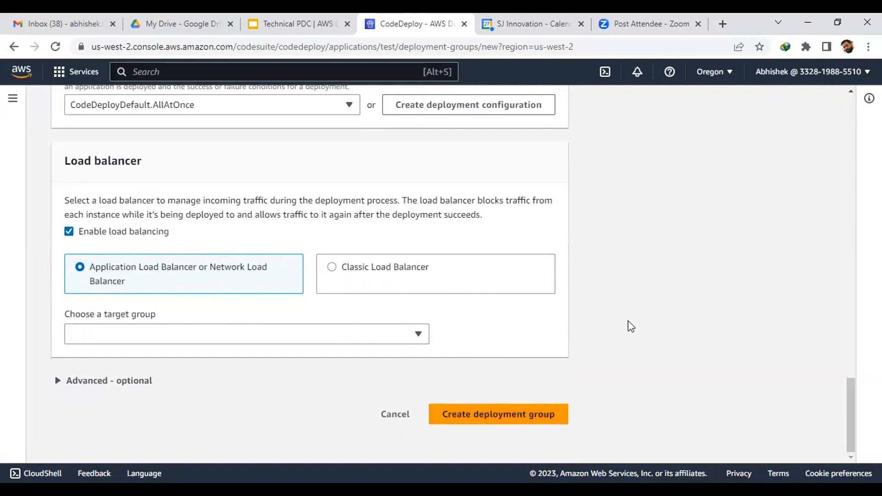
scroll(628, 321, up, 8)
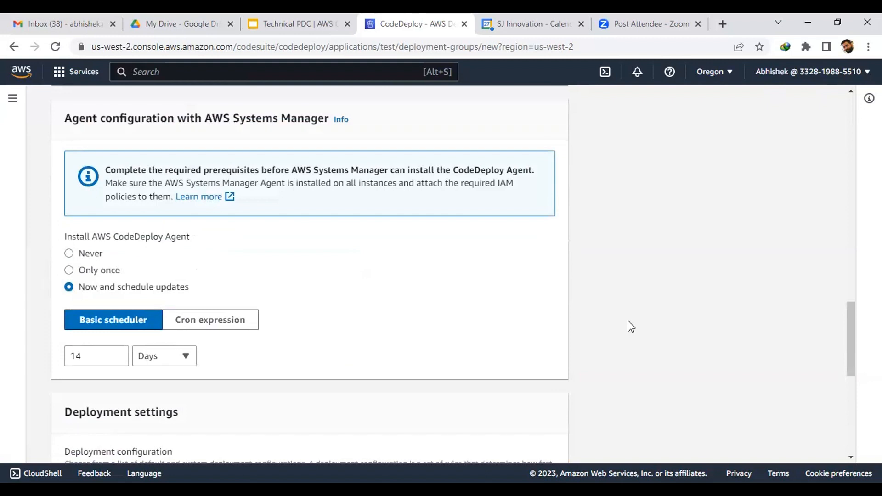
Step: Go to the CodePipeline pipelines list from the navigation
click(10, 104)
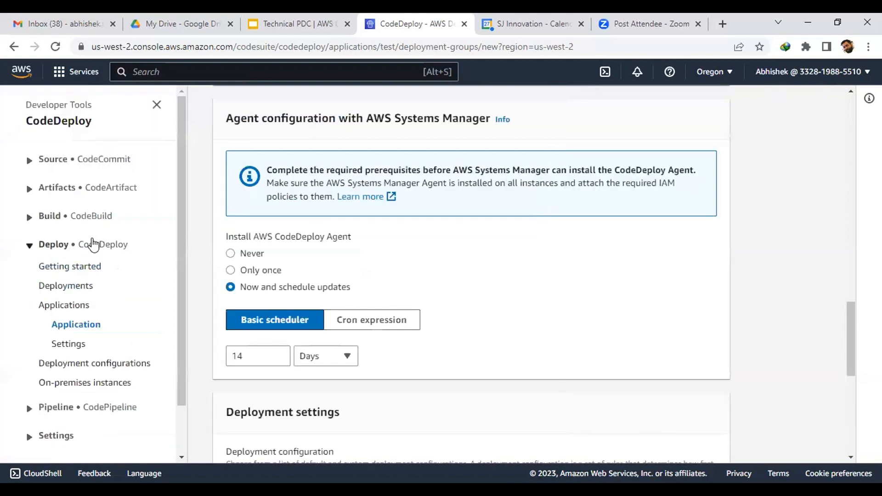
scroll(93, 244, down, 1)
click(56, 351)
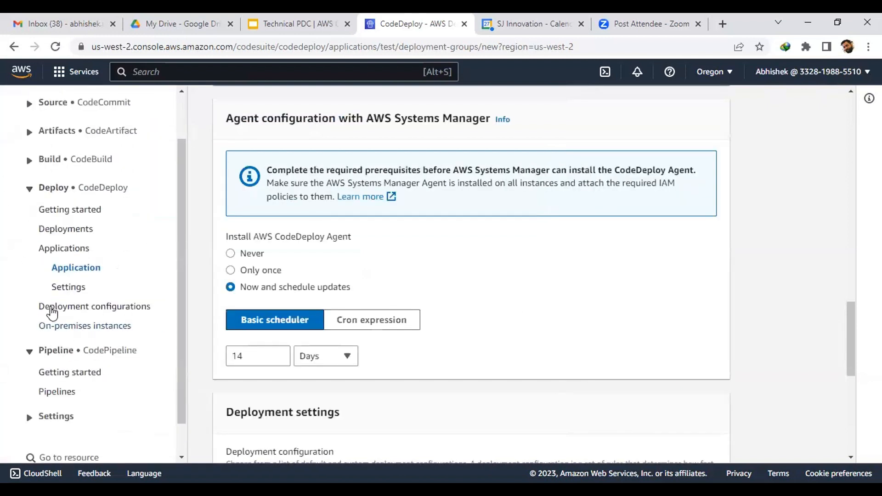
scroll(68, 299, down, 1)
click(60, 356)
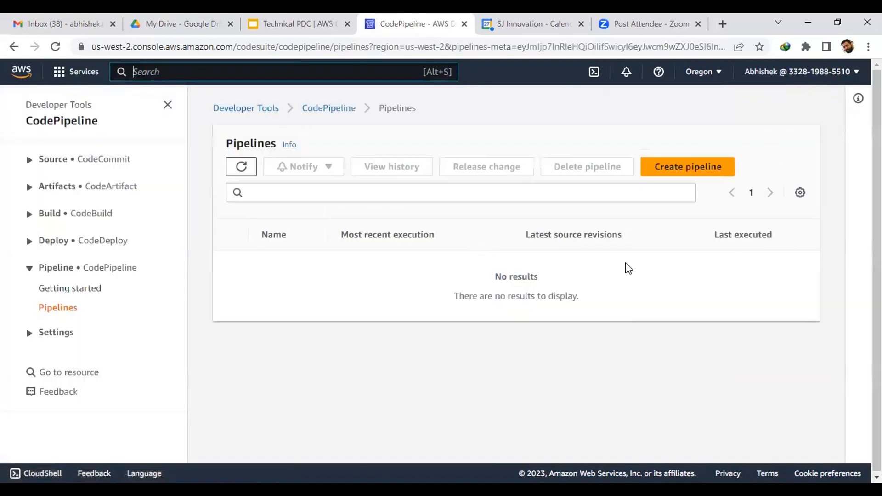
Step: Start a new pipeline named 'Test' with a new service role and continue
click(676, 166)
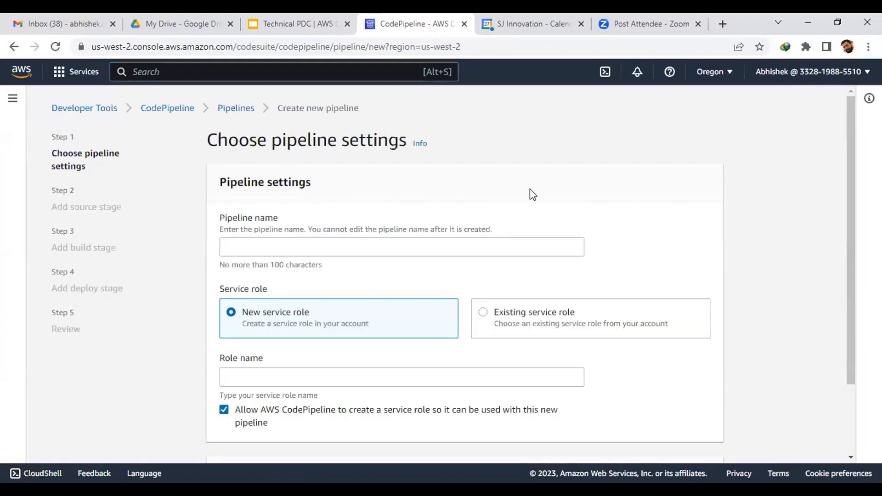
scroll(531, 193, down, 2)
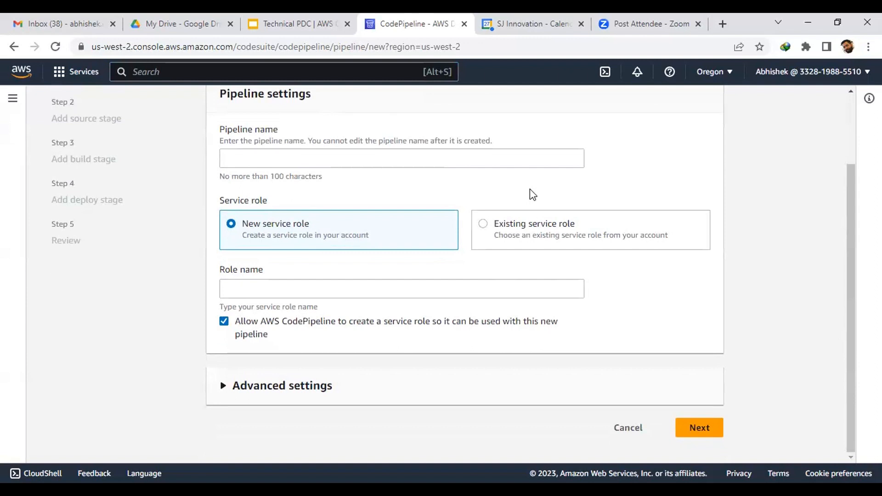
click(430, 157)
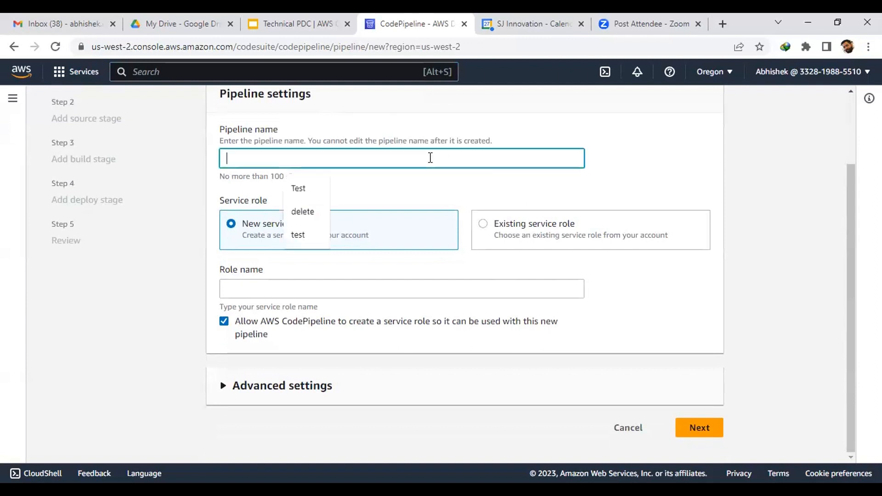
click(327, 189)
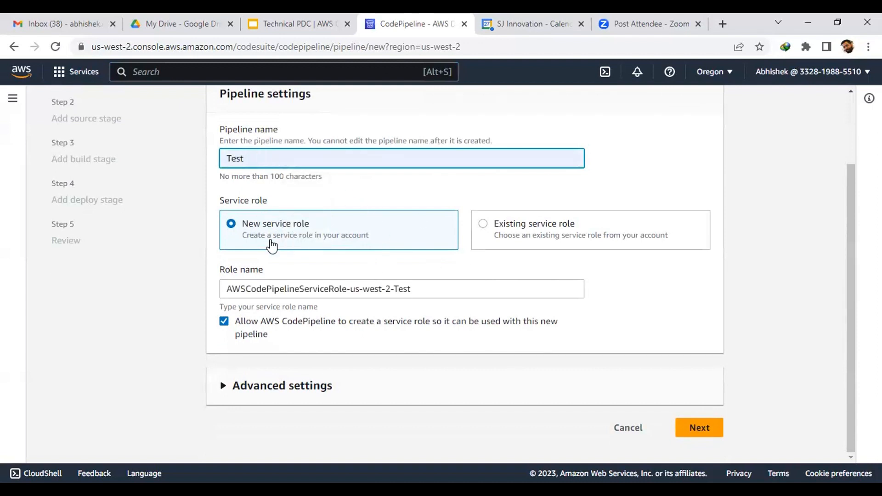
click(698, 427)
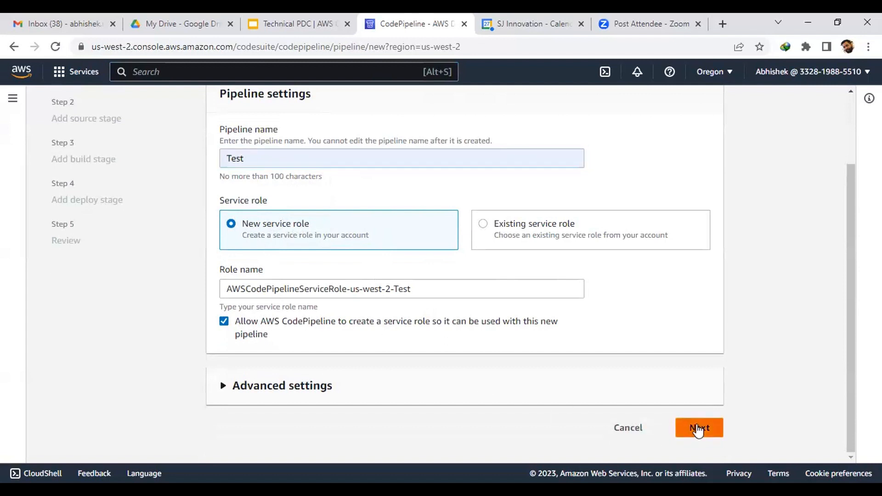
click(313, 255)
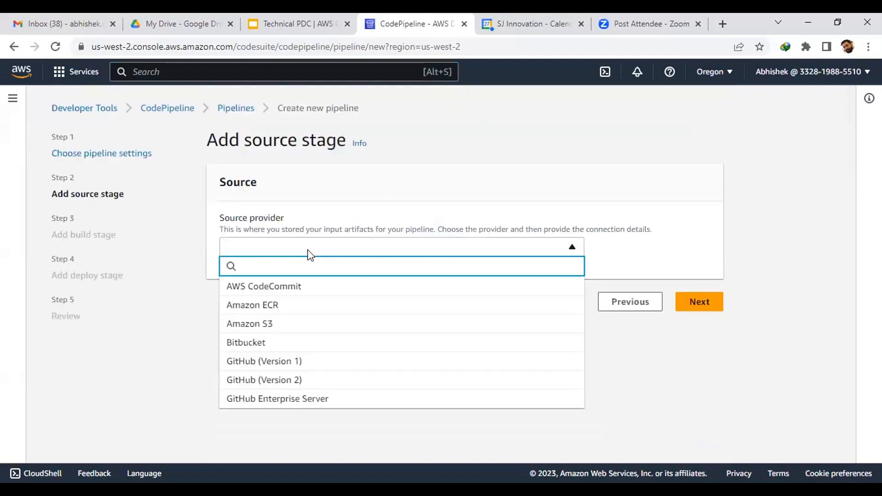
Step: Use AWS CodeCommit repository Test, branch main, as the pipeline source and continue
click(303, 289)
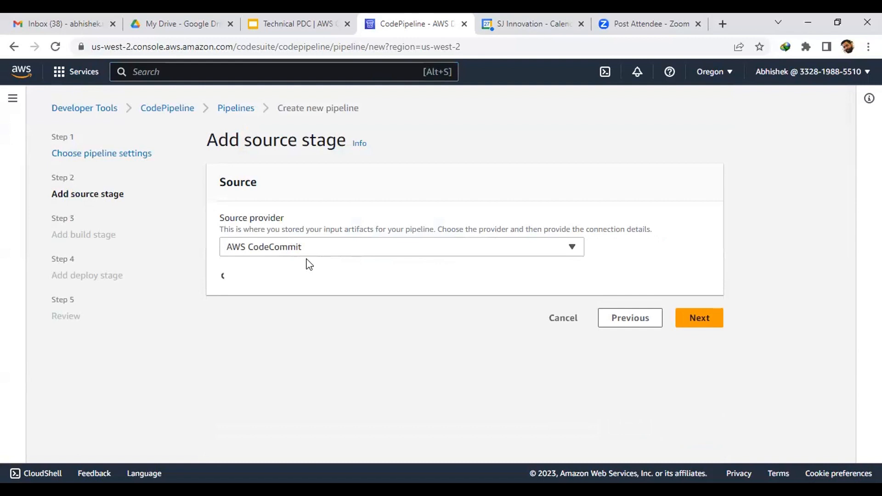
scroll(308, 262, down, 3)
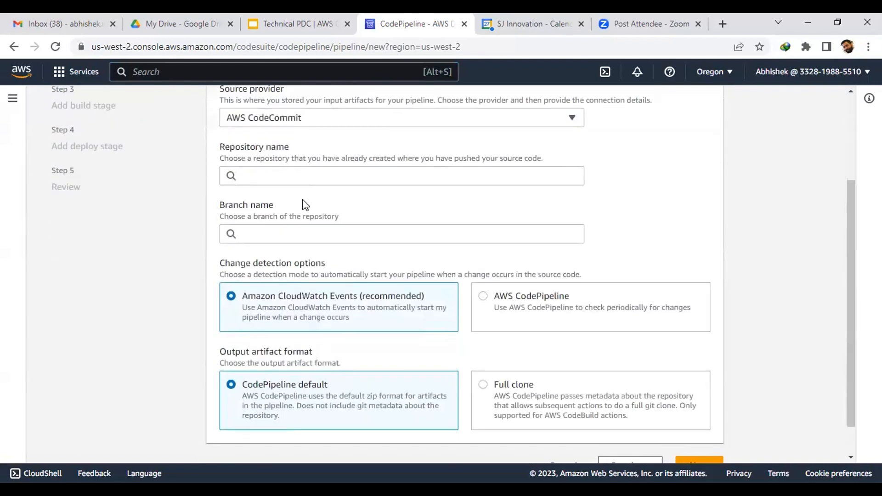
click(304, 177)
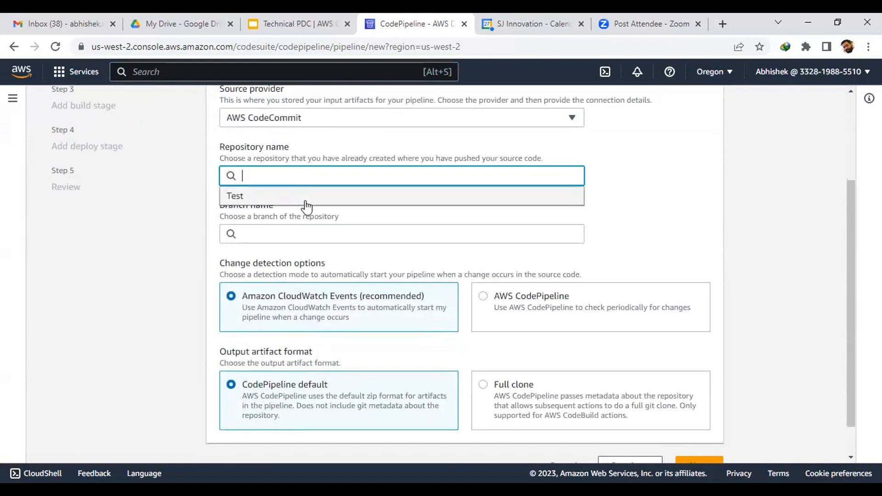
click(301, 198)
click(294, 232)
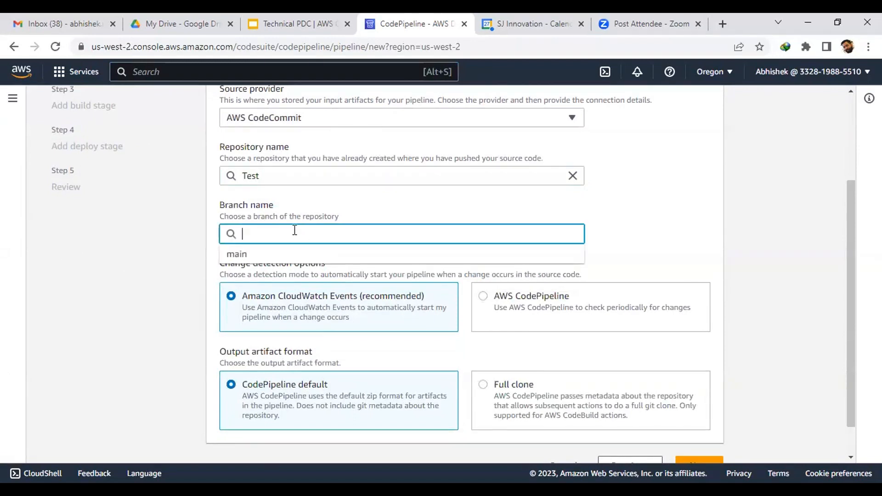
click(288, 252)
scroll(288, 252, down, 1)
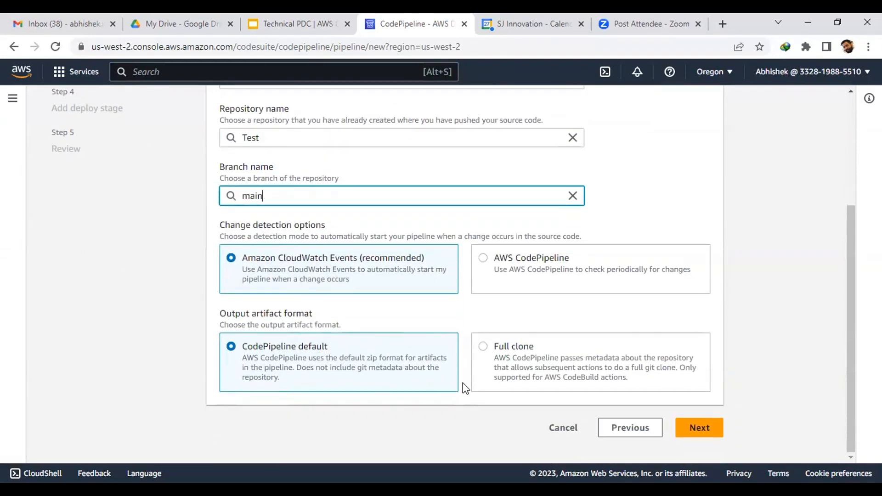
click(693, 429)
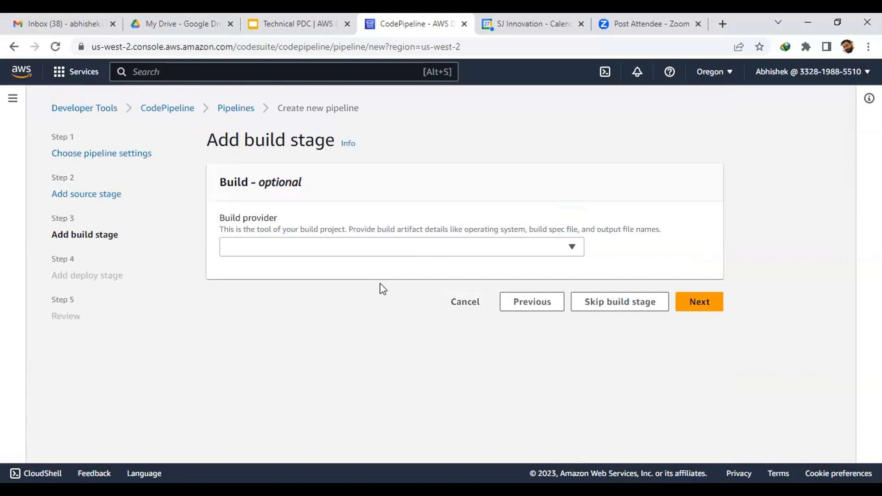
Step: Skip the build stage without picking a build provider, confirming the skip
click(255, 246)
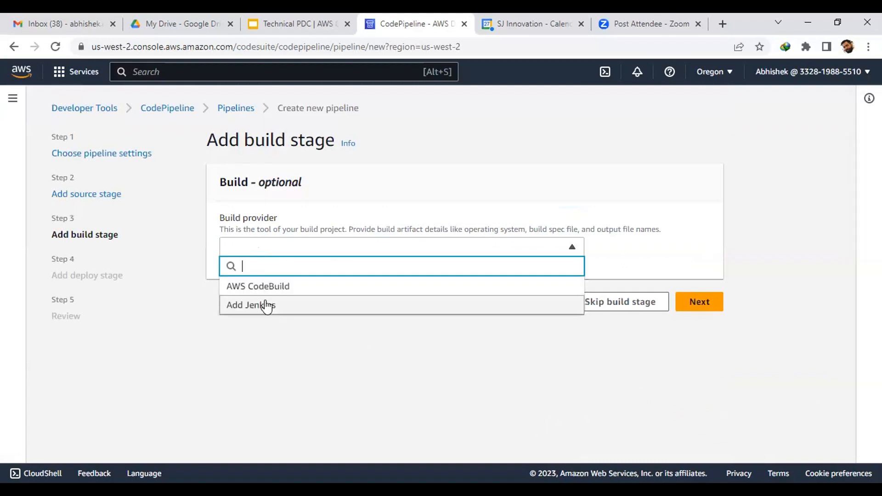
click(385, 364)
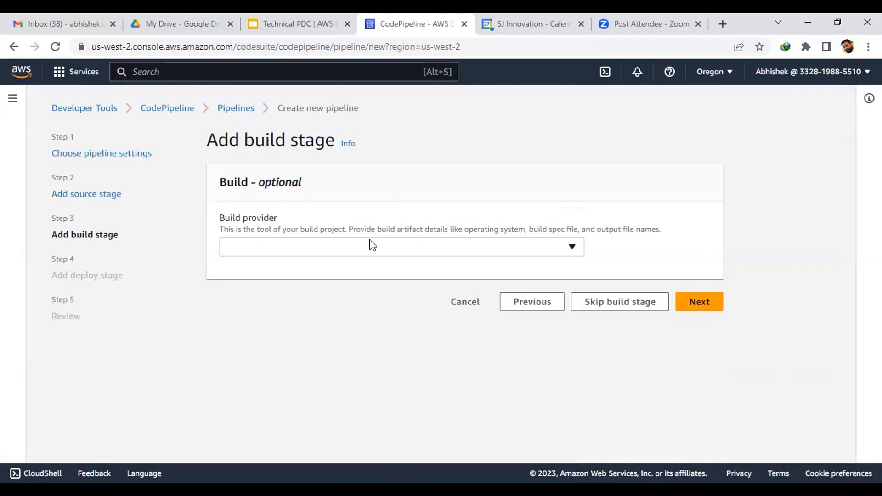
click(608, 312)
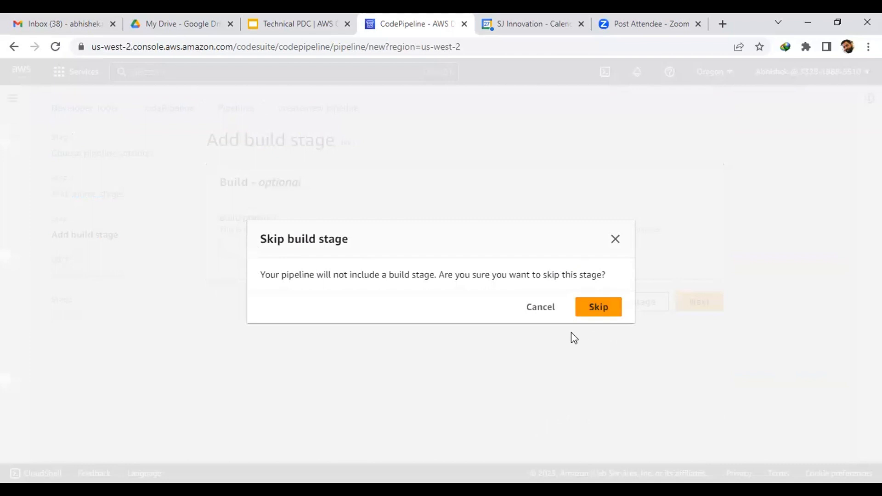
click(599, 308)
click(333, 327)
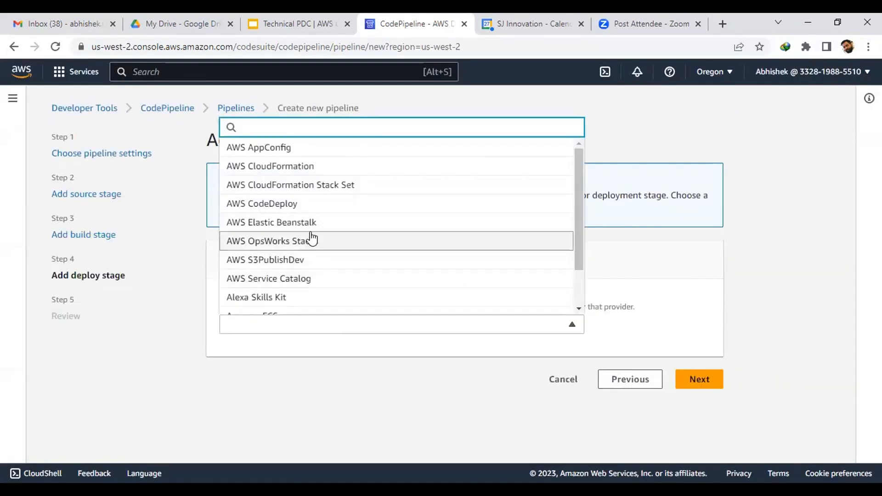
Step: Choose AWS CodeDeploy as deploy provider with application 'test', then check for deployment groups
click(308, 204)
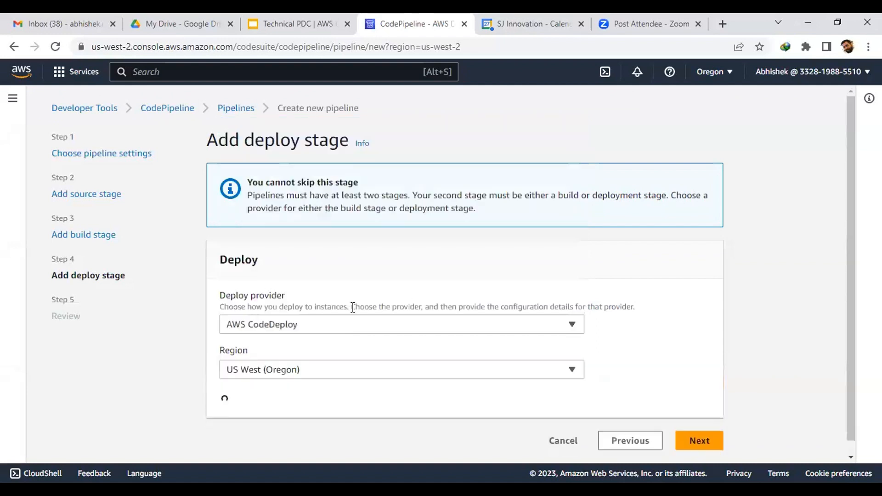
scroll(395, 289, down, 3)
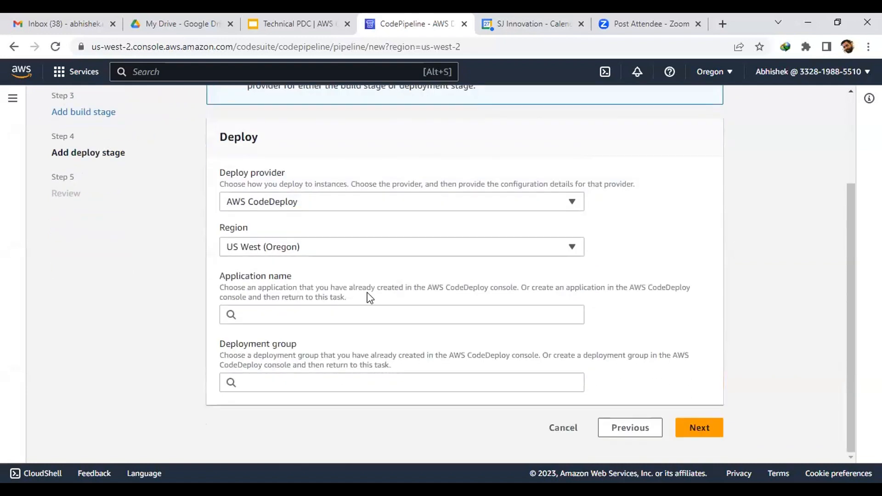
click(311, 315)
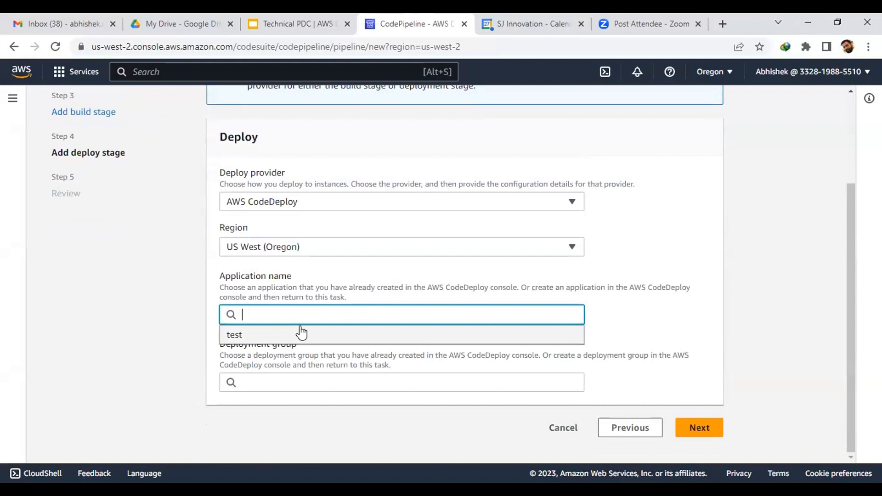
click(301, 333)
click(309, 388)
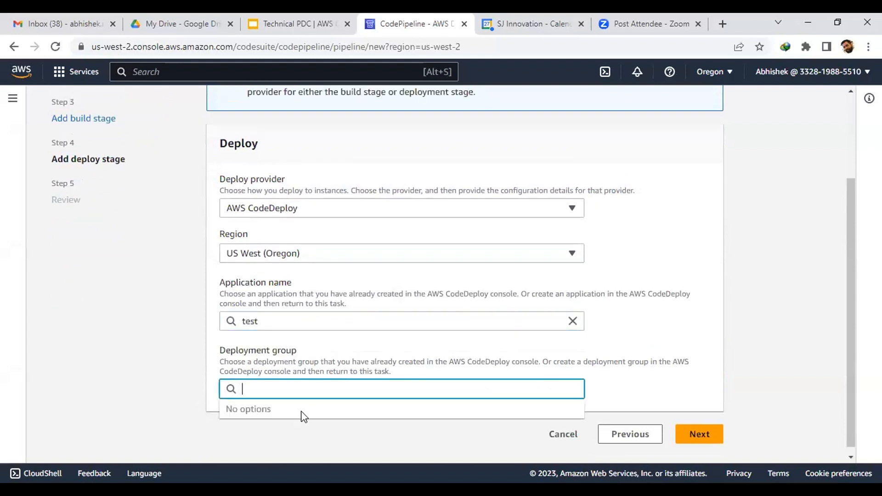